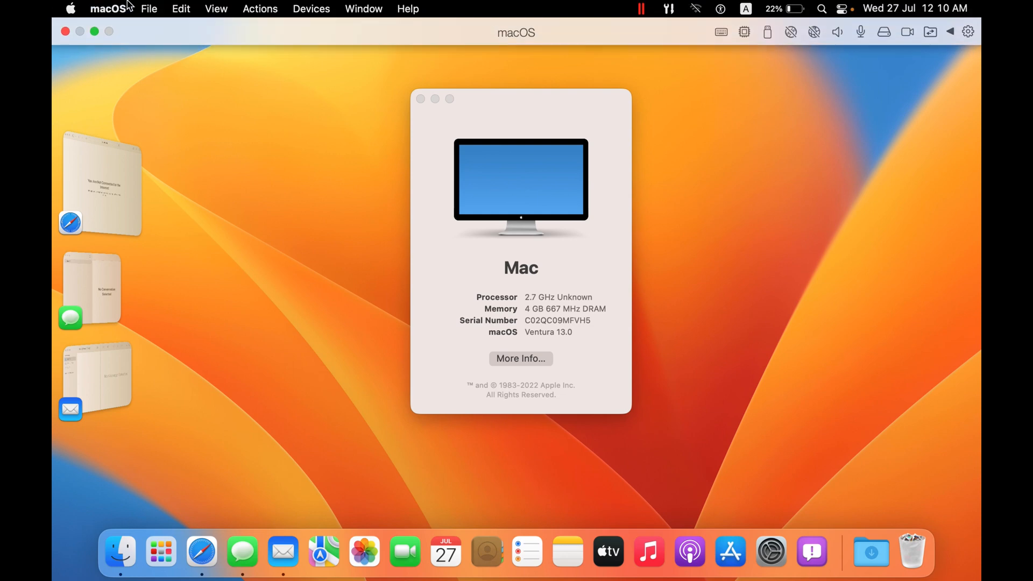
Take the macOS virtual machine out of full screen and check the host Mac's system overview, highlighting the Early 2015 model year
click(94, 32)
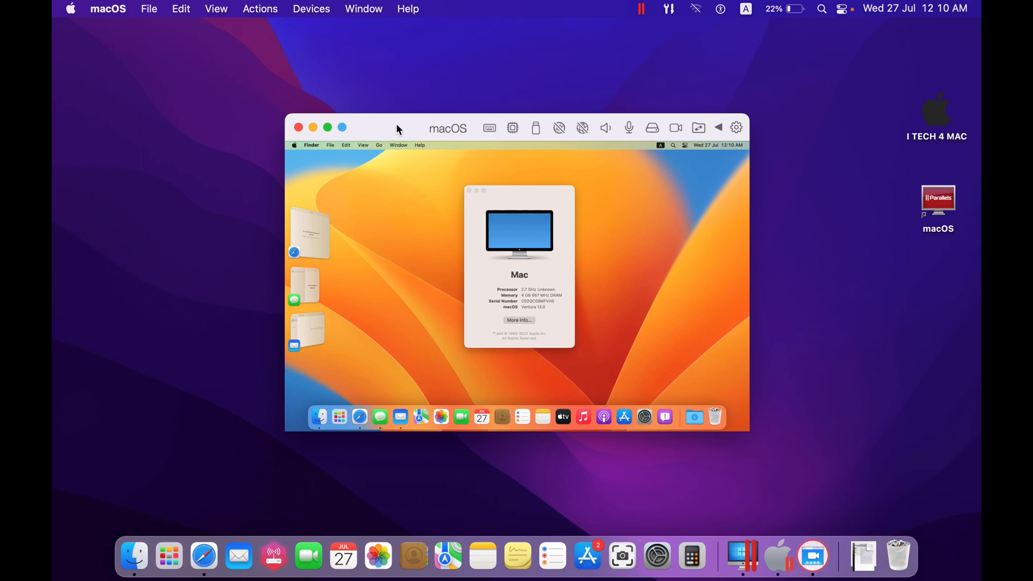
click(71, 9)
click(78, 29)
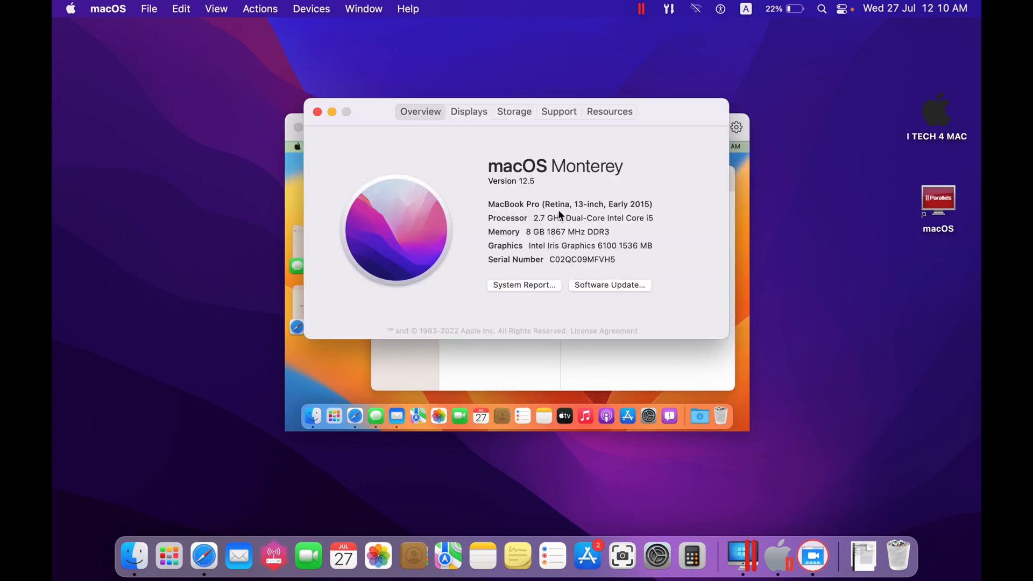
drag(610, 204, 648, 202)
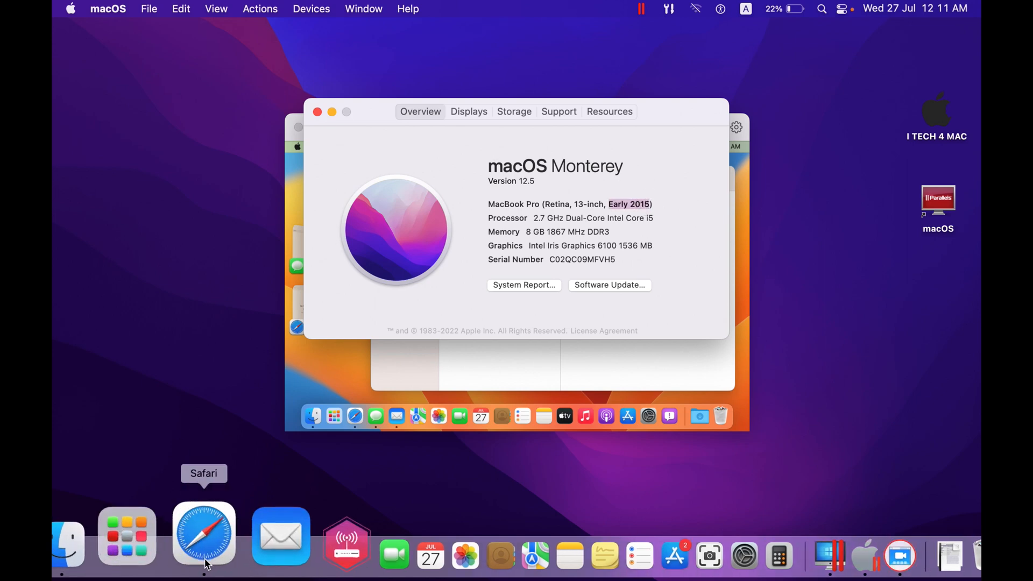
Check Apple's macOS Ventura compatibility list in Safari and compare the virtual machine's system information with the host Mac's
click(206, 562)
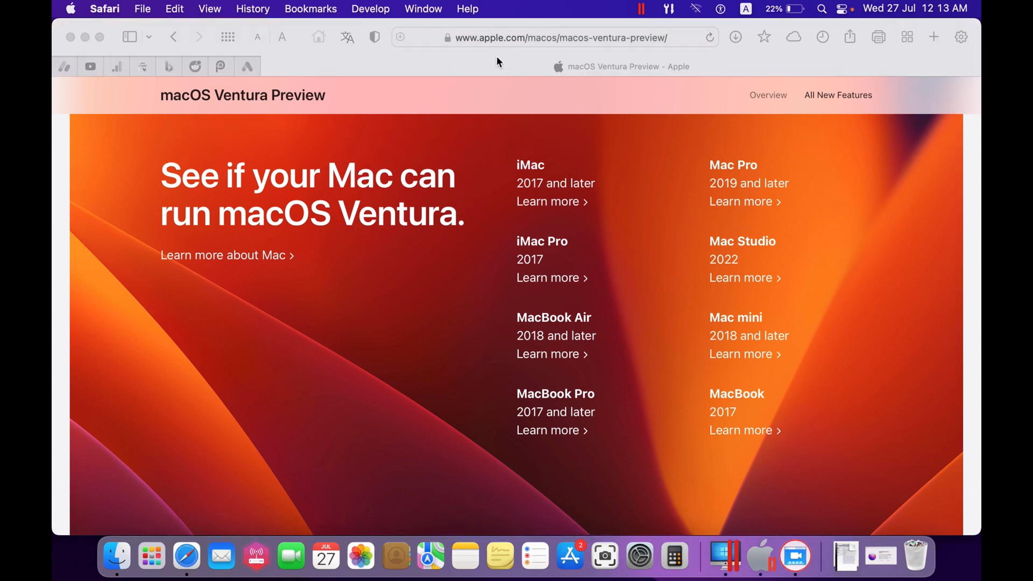
click(458, 174)
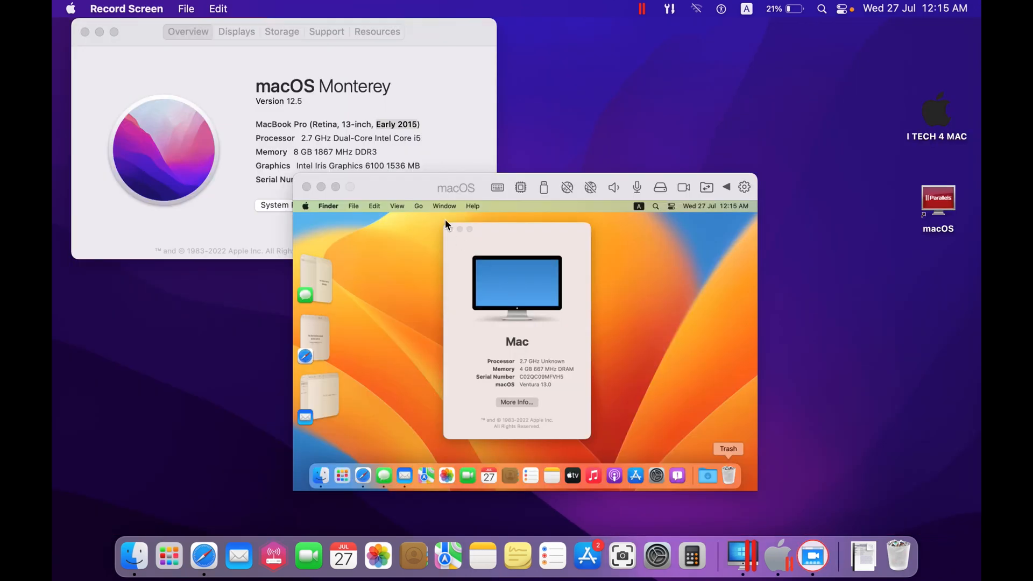
click(402, 186)
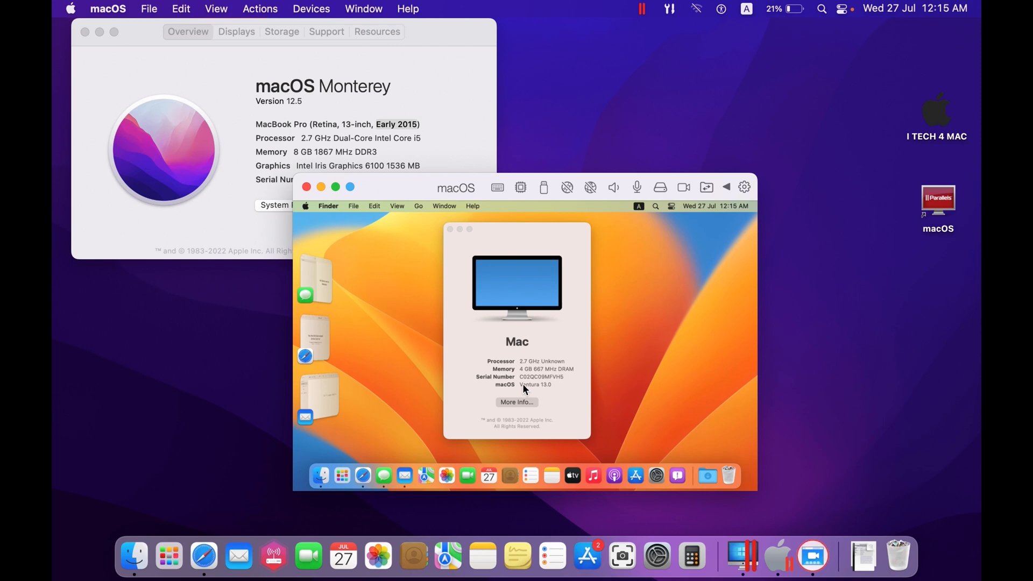
click(212, 79)
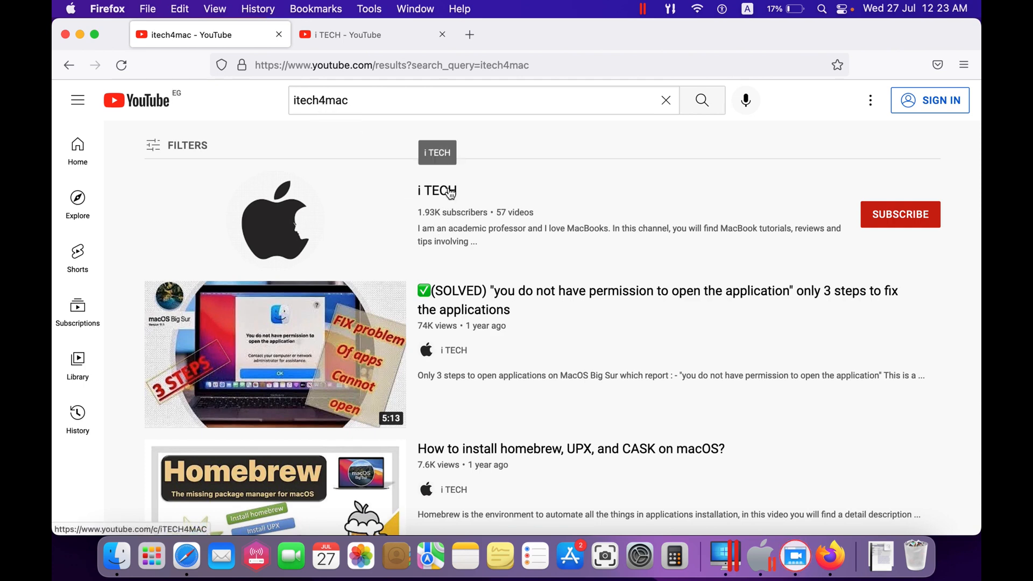
Browse the i TECH channel's uploads for the macOS Ventura tutorials, and locate Install macOS 13 beta.iso on the desktop
click(401, 45)
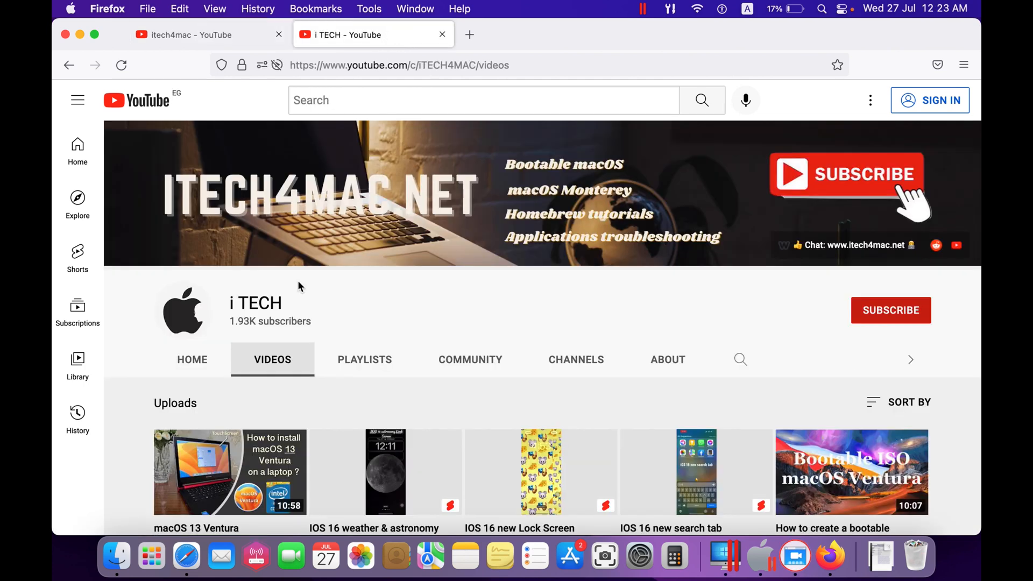
scroll(280, 376, down, 6)
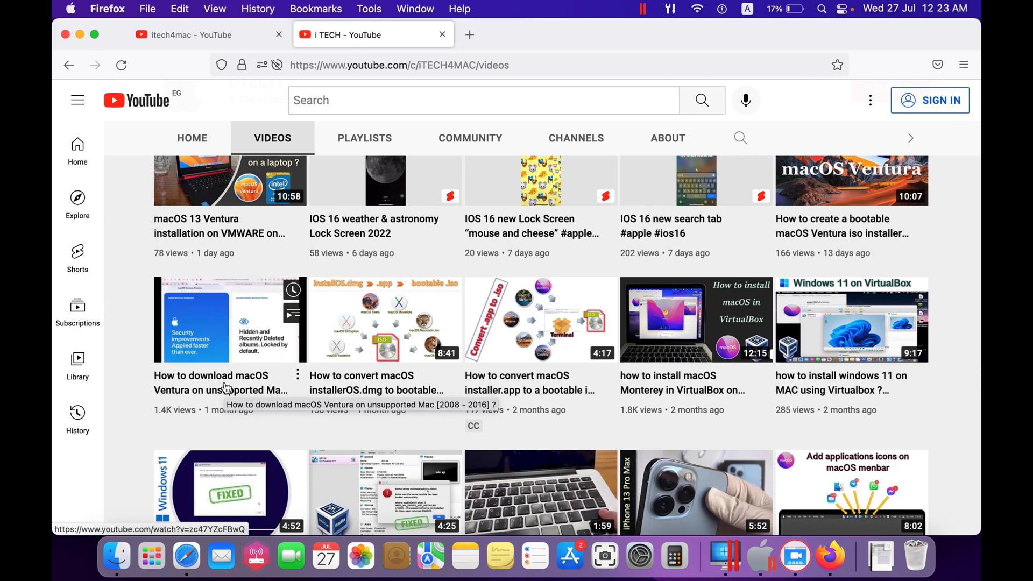
scroll(226, 388, up, 1)
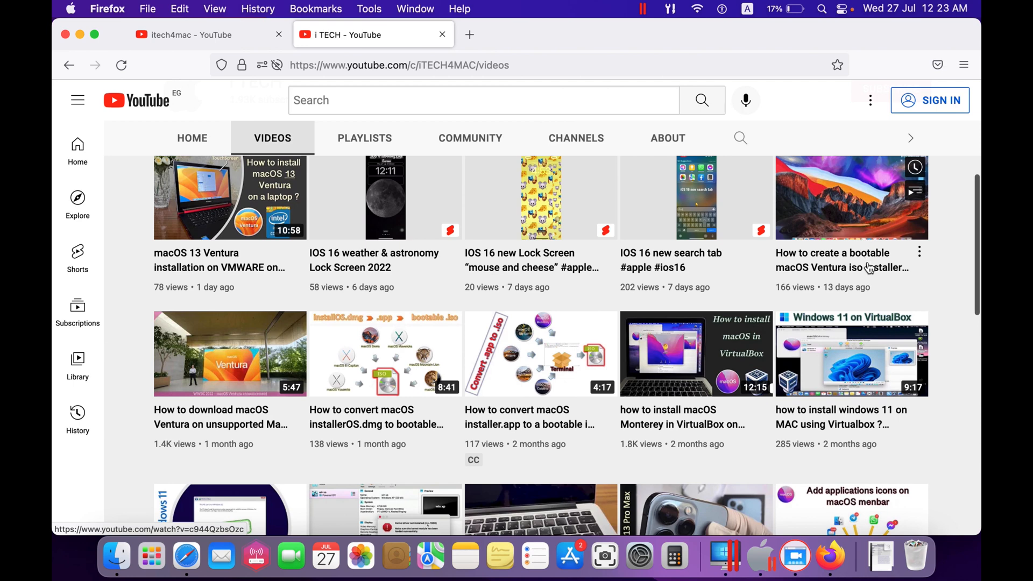
scroll(870, 268, up, 1)
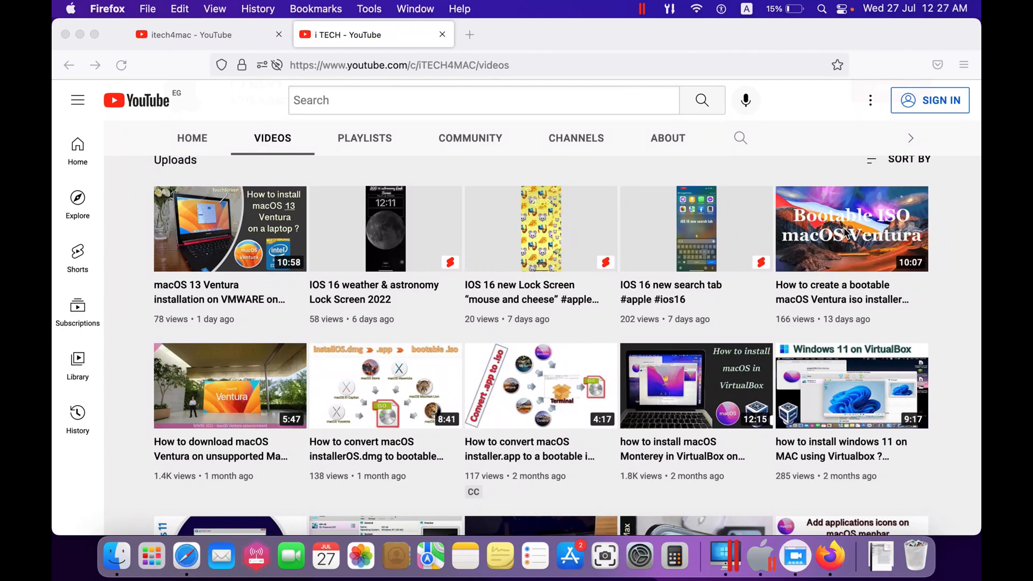
click(79, 33)
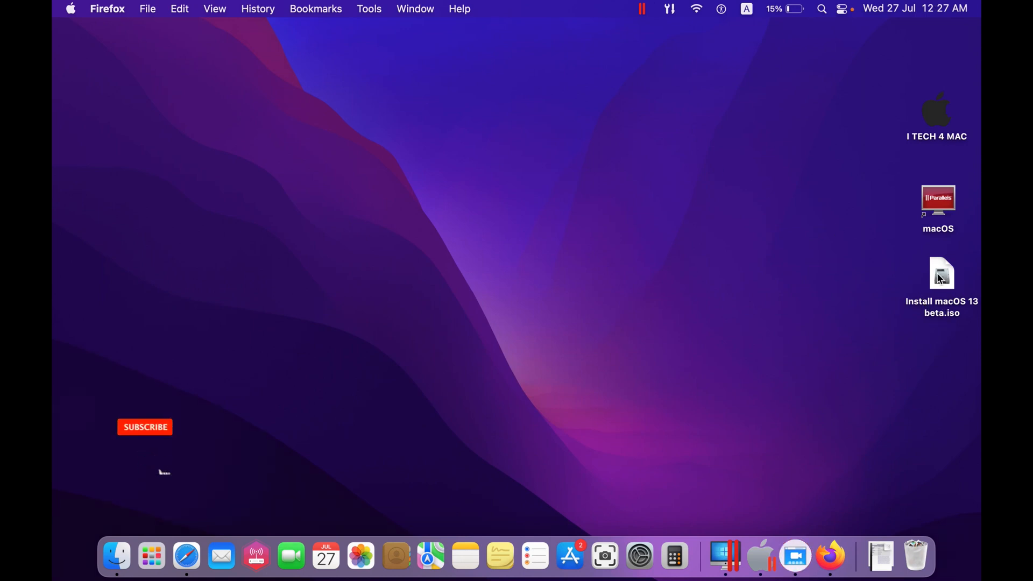
click(959, 277)
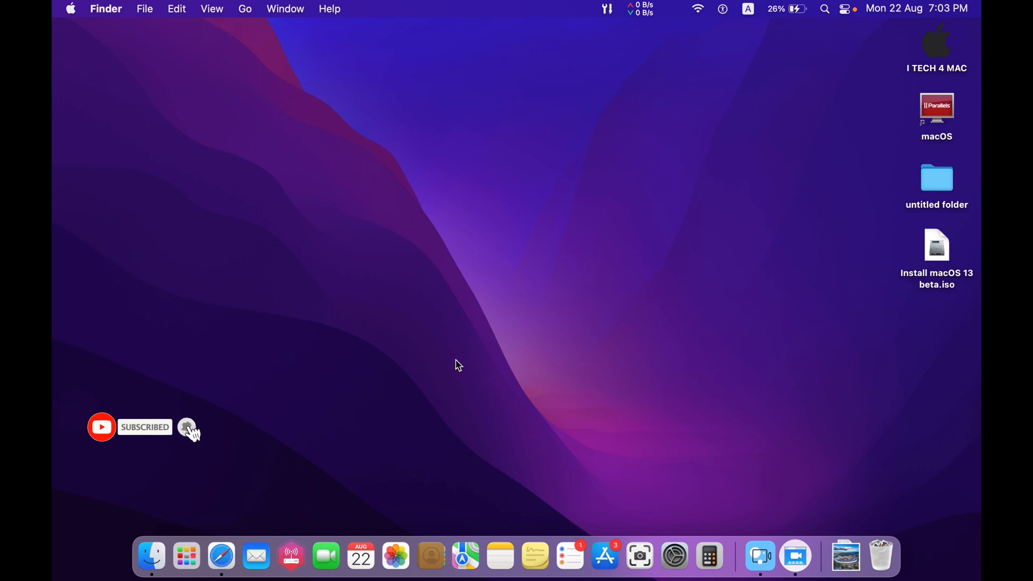
Review the Parallels Desktop 18 for Mac page in Safari, highlighting the product name and its macOS Ventura support
click(223, 539)
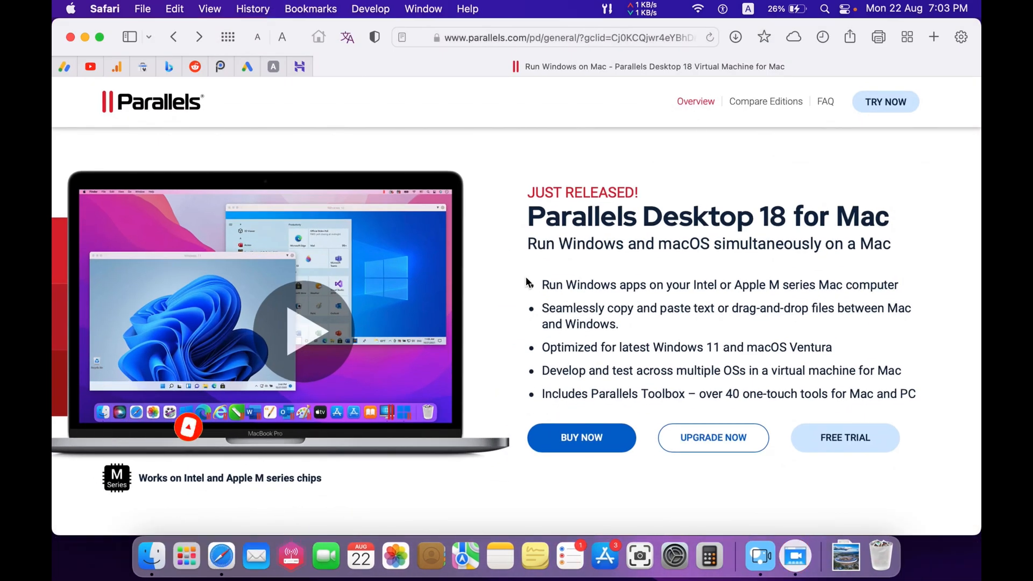
scroll(523, 252, down, 2)
scroll(522, 255, up, 2)
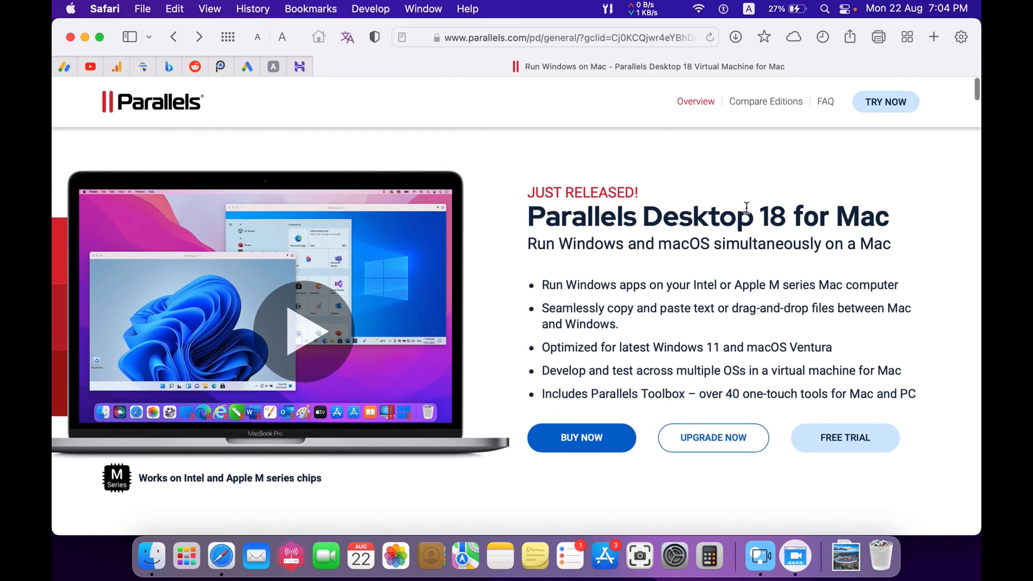
drag(527, 221, 783, 225)
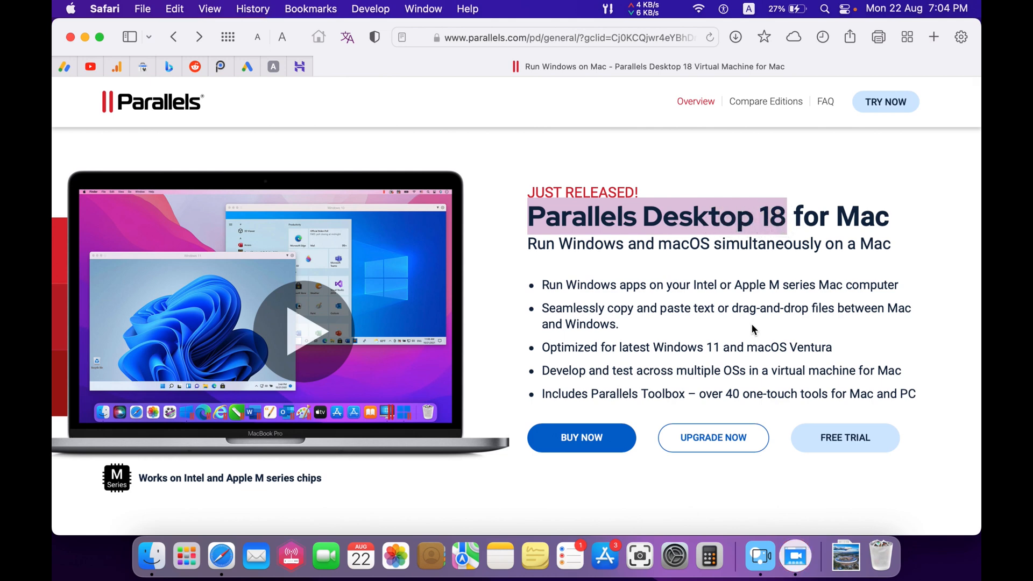
click(747, 346)
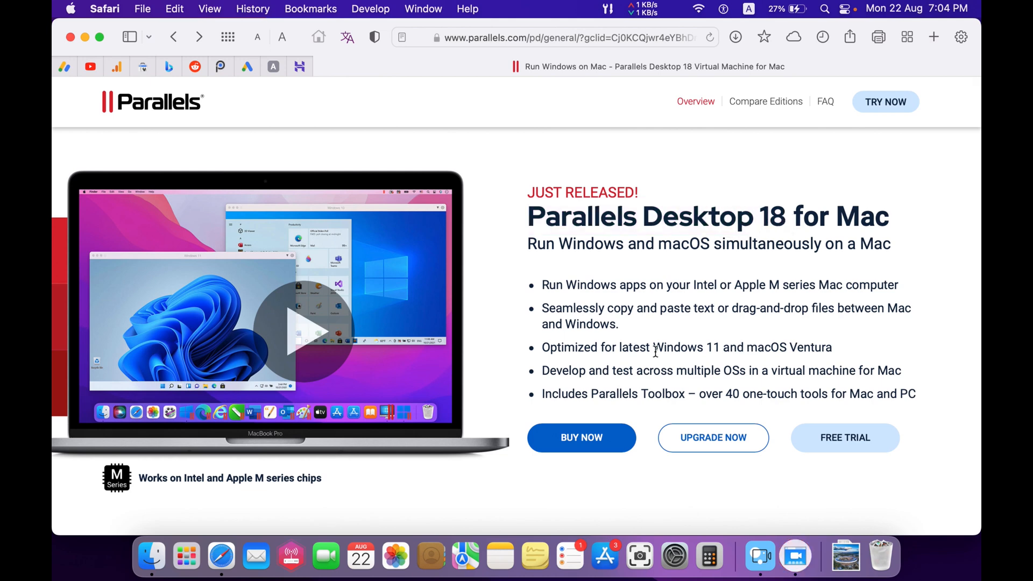
drag(747, 347, 818, 346)
Download the free trial of Parallels Desktop 18 for Mac and continue to the Trial Center
click(845, 438)
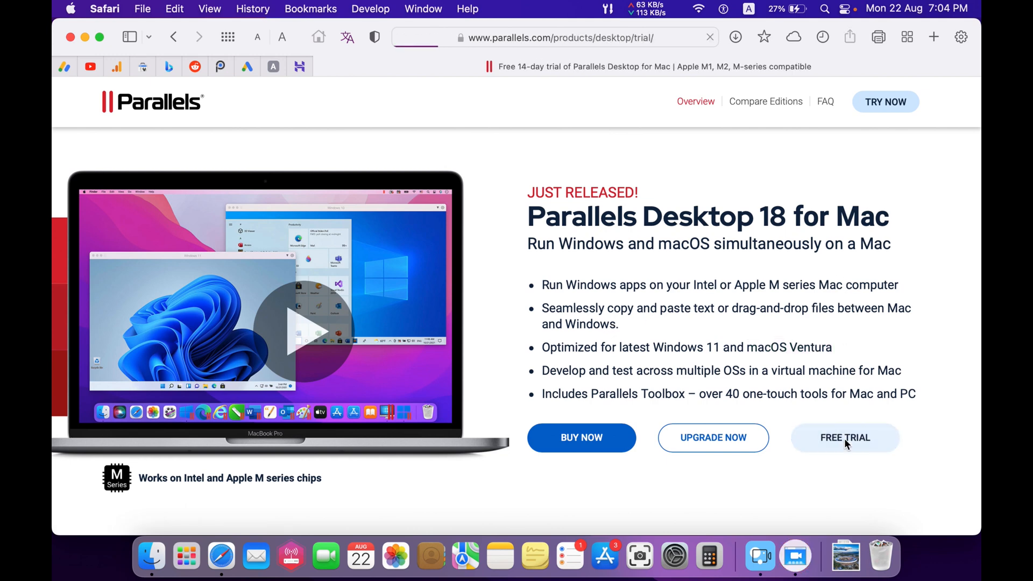
scroll(844, 438, down, 3)
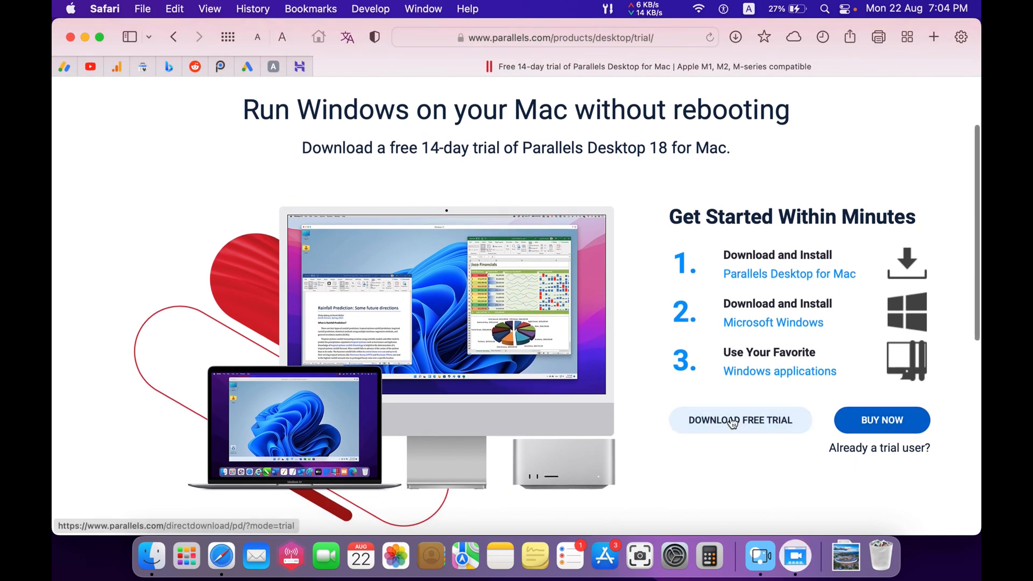
click(733, 423)
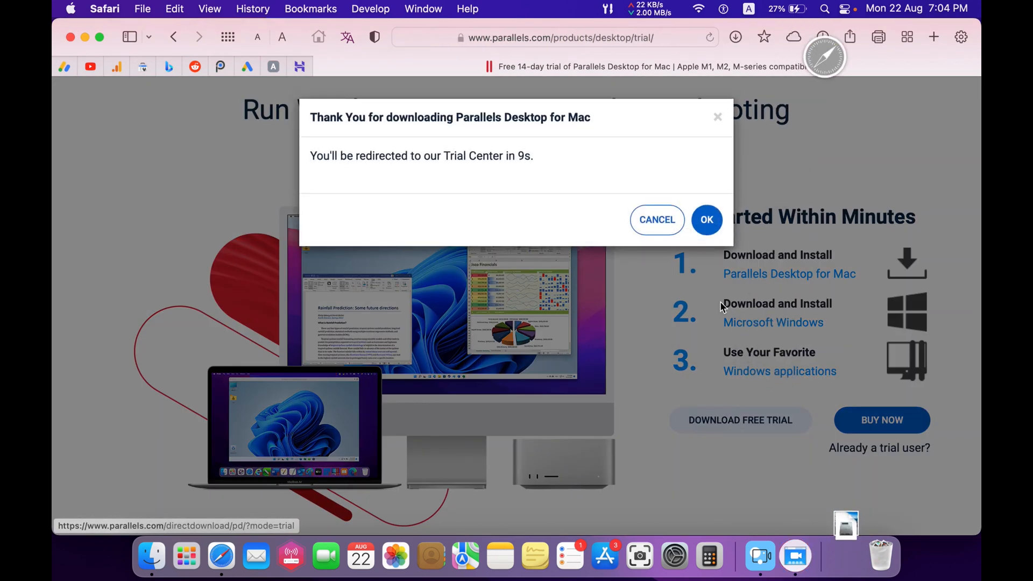
click(703, 219)
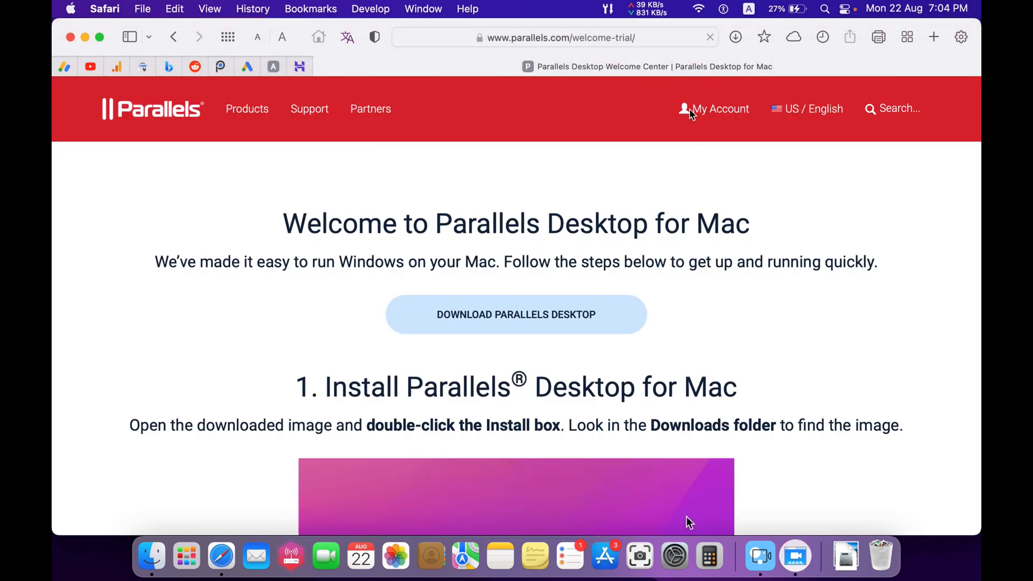
click(525, 314)
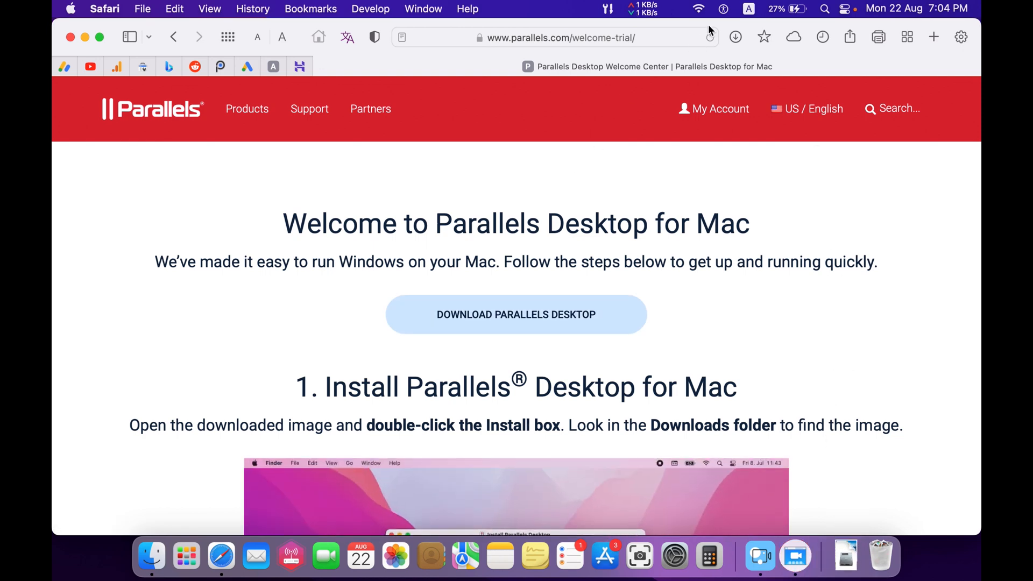
Place Install Parallels Desktop-6.dmg from Safari's downloads on the desktop and open the disk image
drag(707, 24, 705, 212)
click(735, 223)
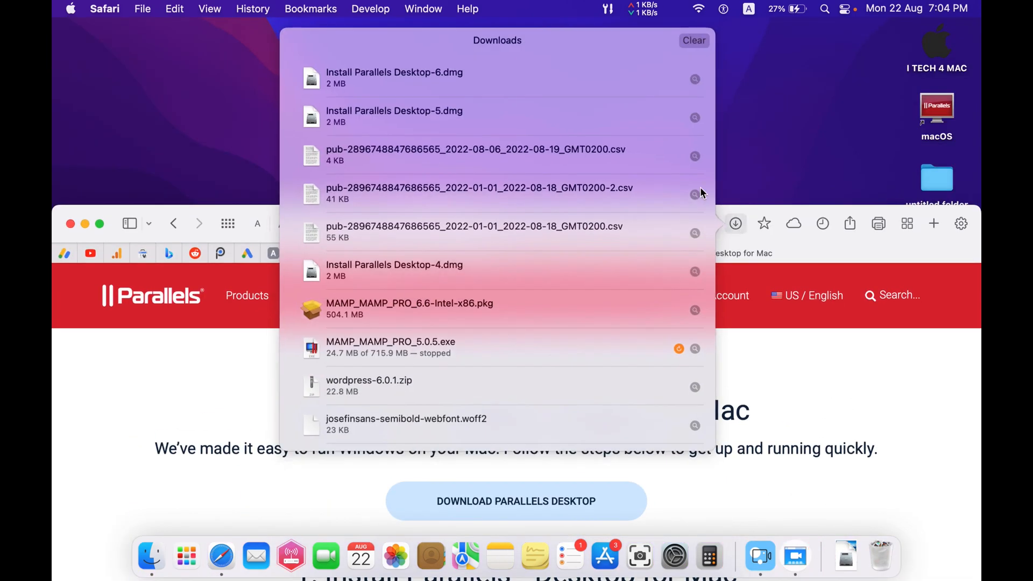
drag(358, 78, 153, 102)
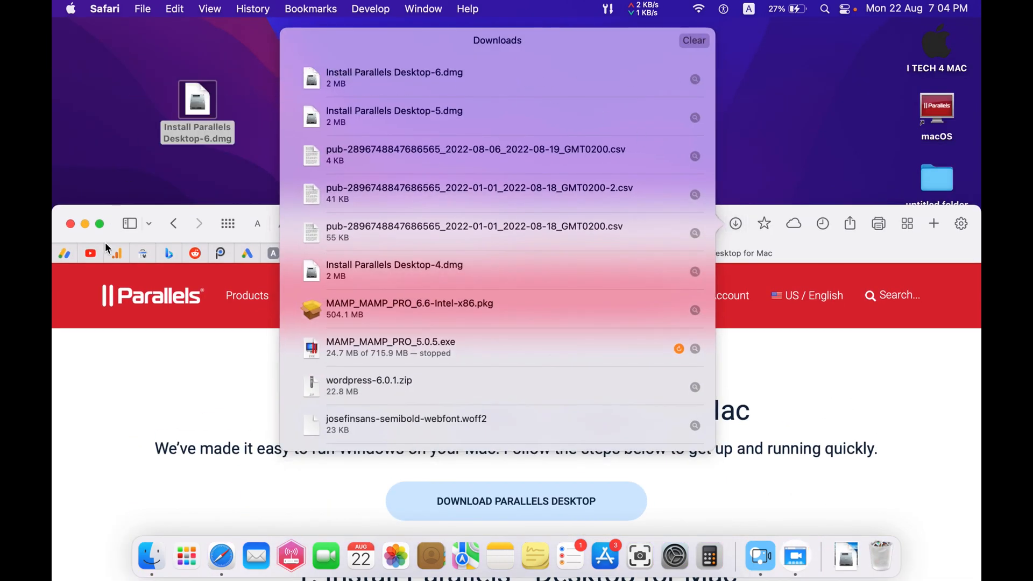
click(84, 223)
click(195, 111)
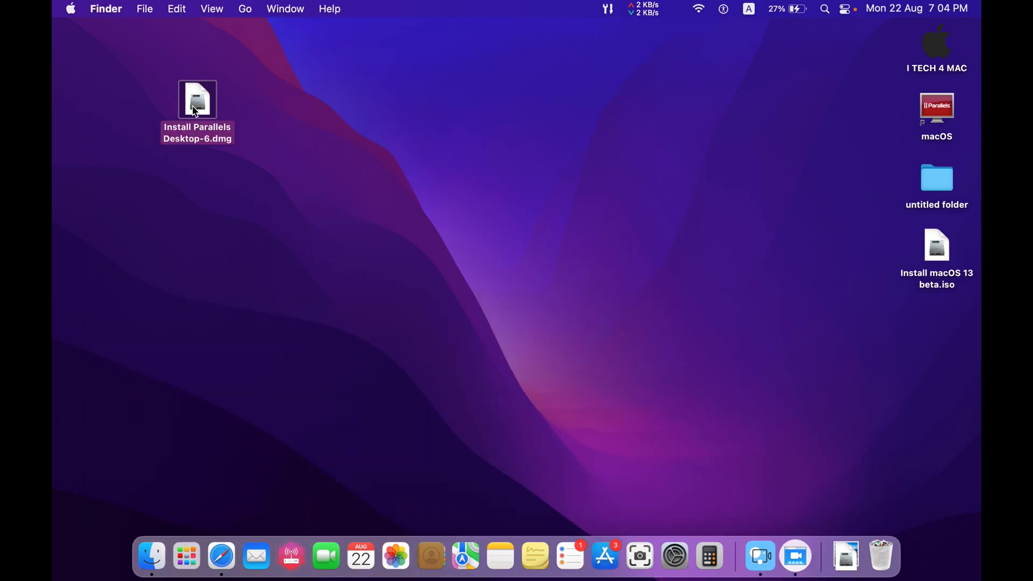
double_click(198, 112)
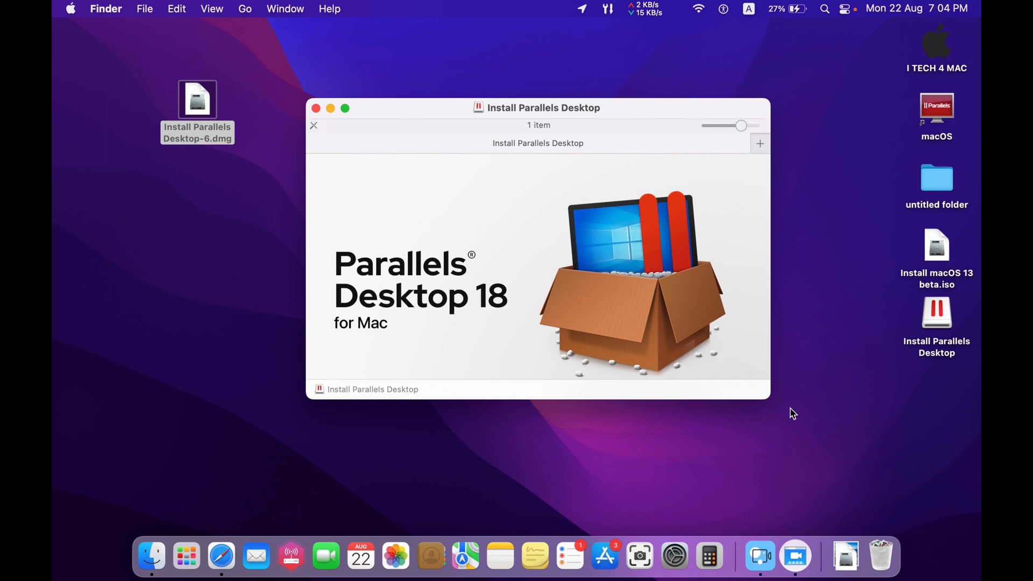
Enlarge the disk image window, launch Install Parallels Desktop.app and allow the downloaded app to open
drag(769, 398, 880, 503)
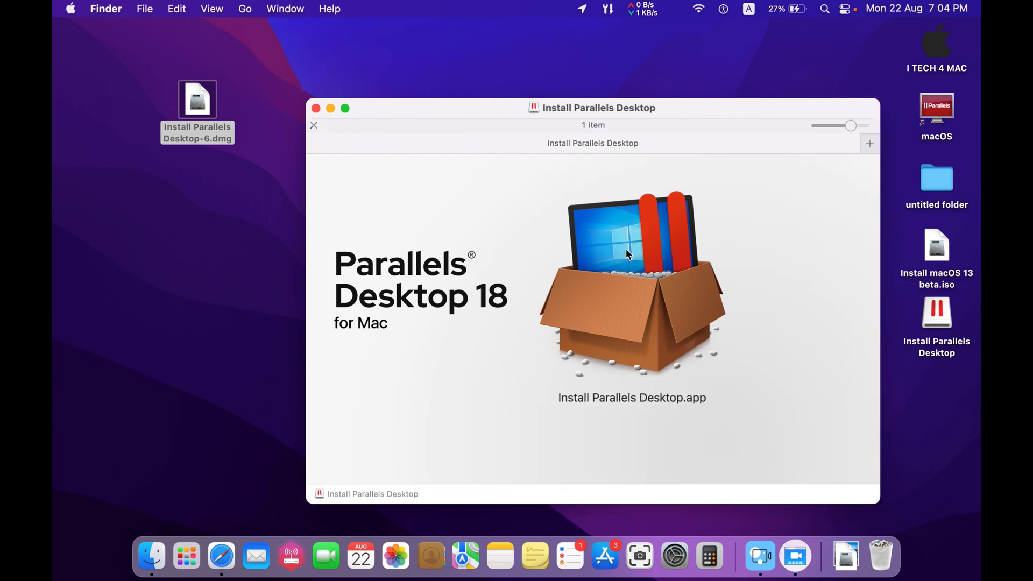
double_click(628, 254)
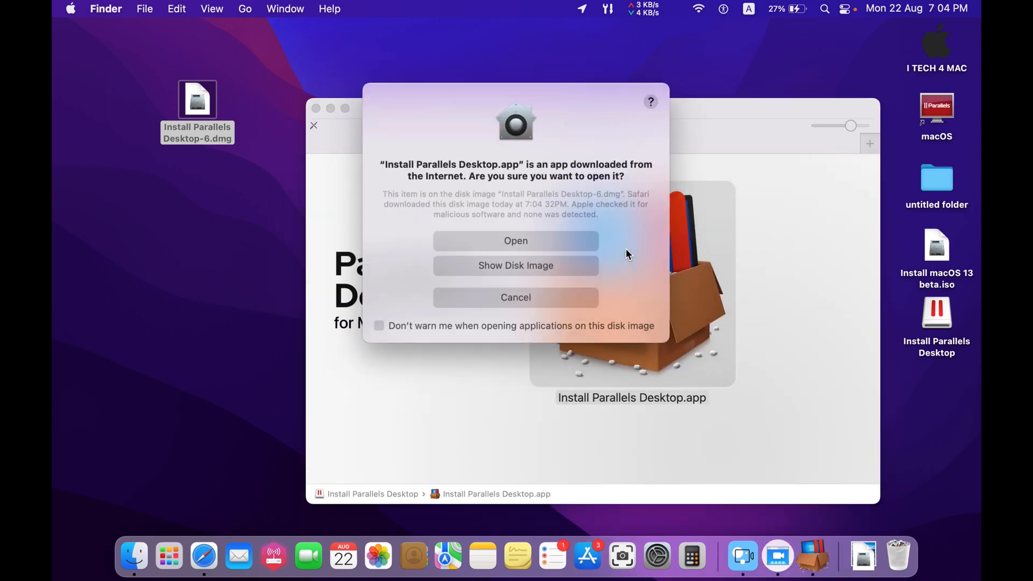
click(537, 239)
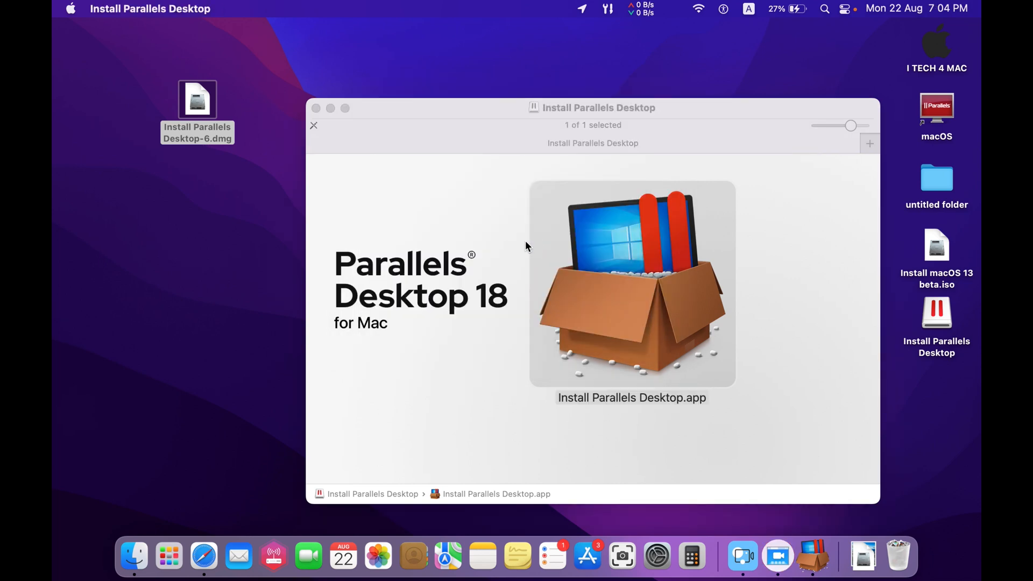
Proceed with the Parallels Desktop installation and authorize it by entering the administrator password
click(625, 450)
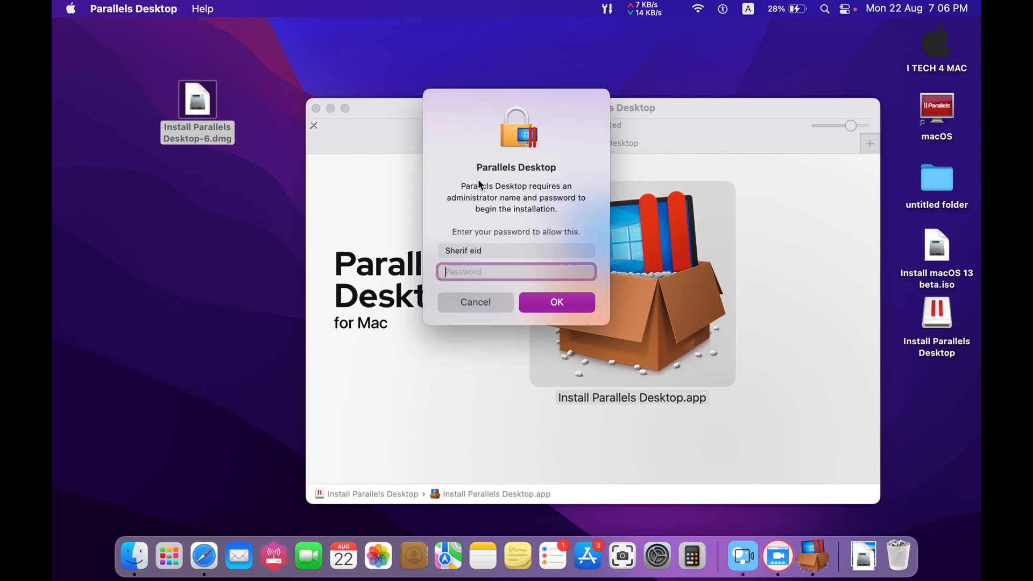
text(•)
key(Return)
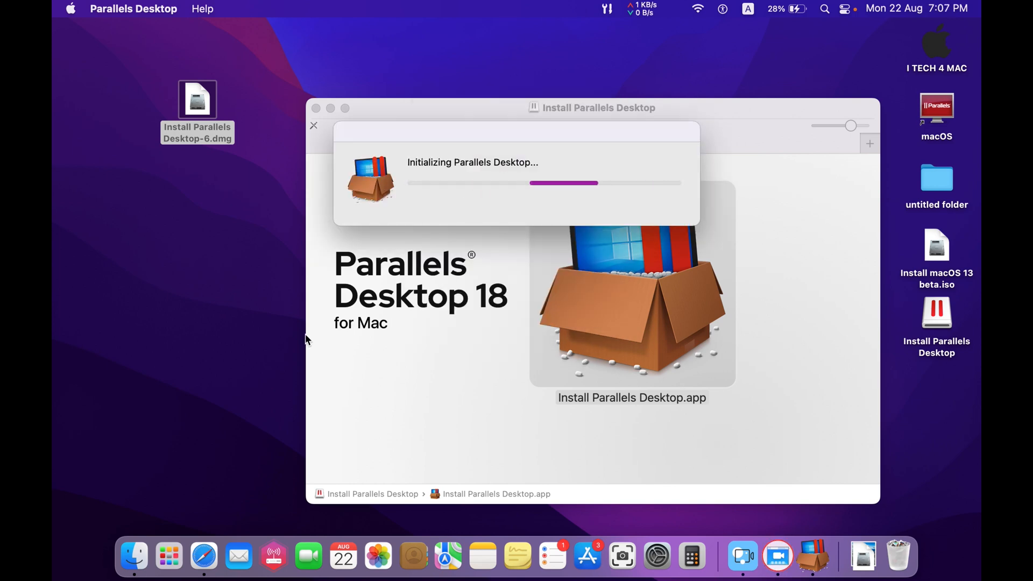
Look through the pages of installed applications in Launchpad and return to the desktop
click(173, 552)
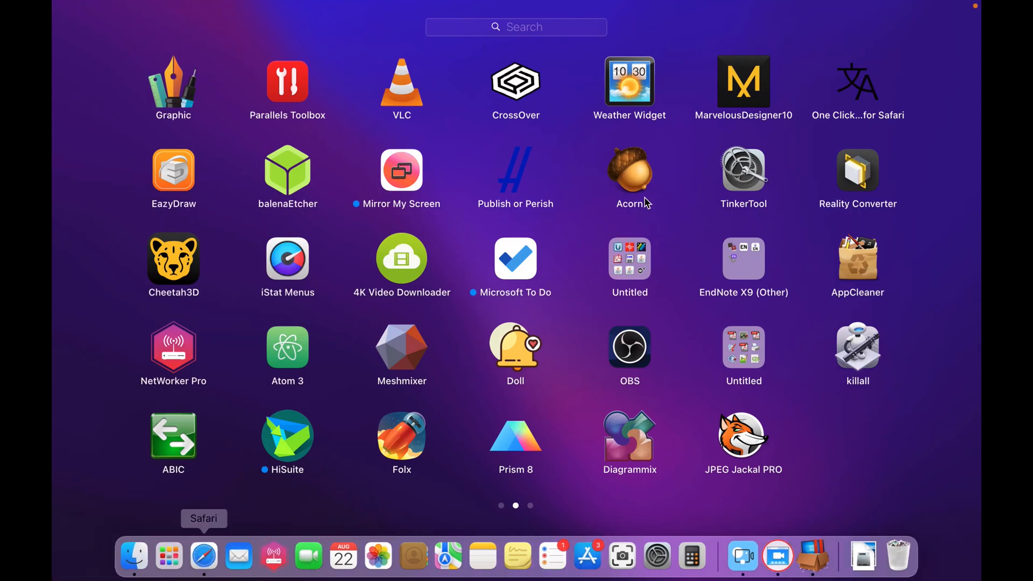
scroll(647, 203, right, 3)
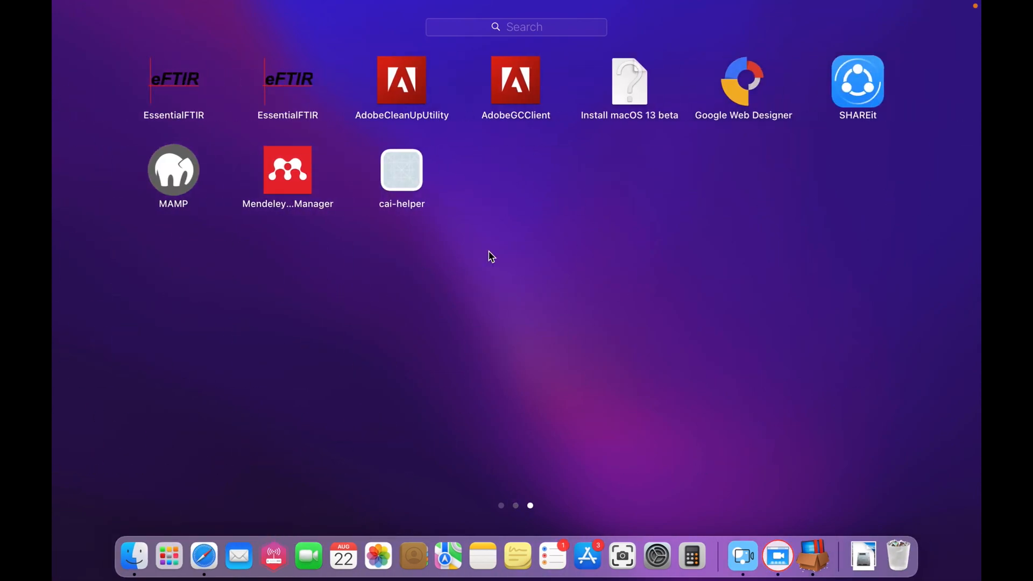
scroll(491, 257, left, 3)
scroll(492, 257, left, 3)
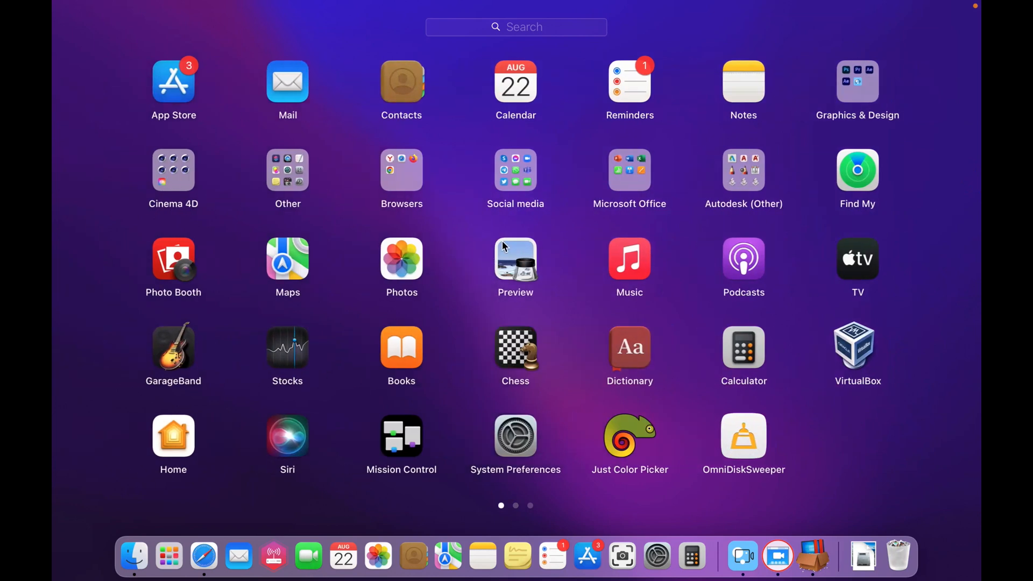
click(701, 285)
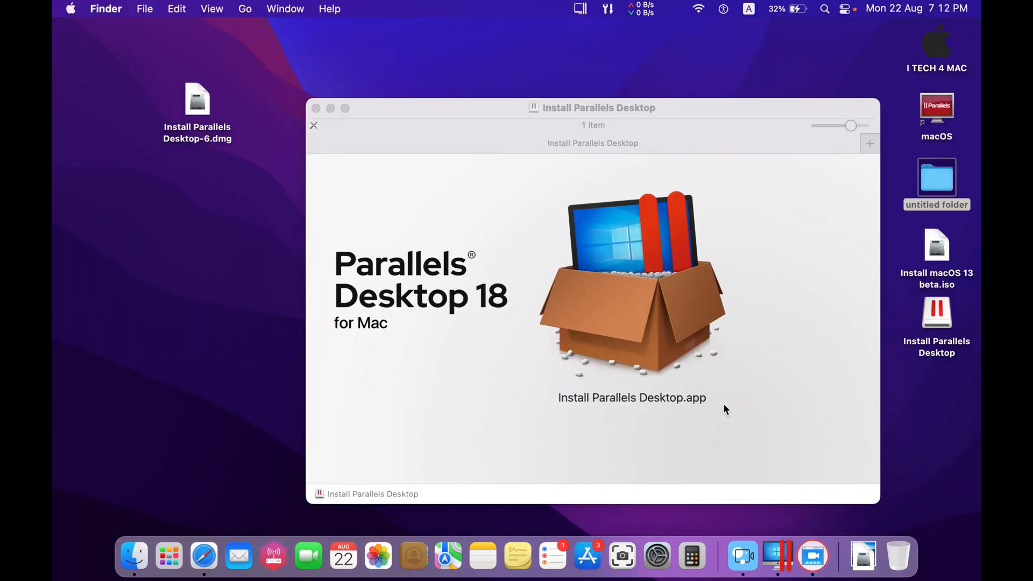
Minimize the Install Parallels Desktop disk image window and bring up the Parallels Desktop Installation Assistant
right_click(779, 538)
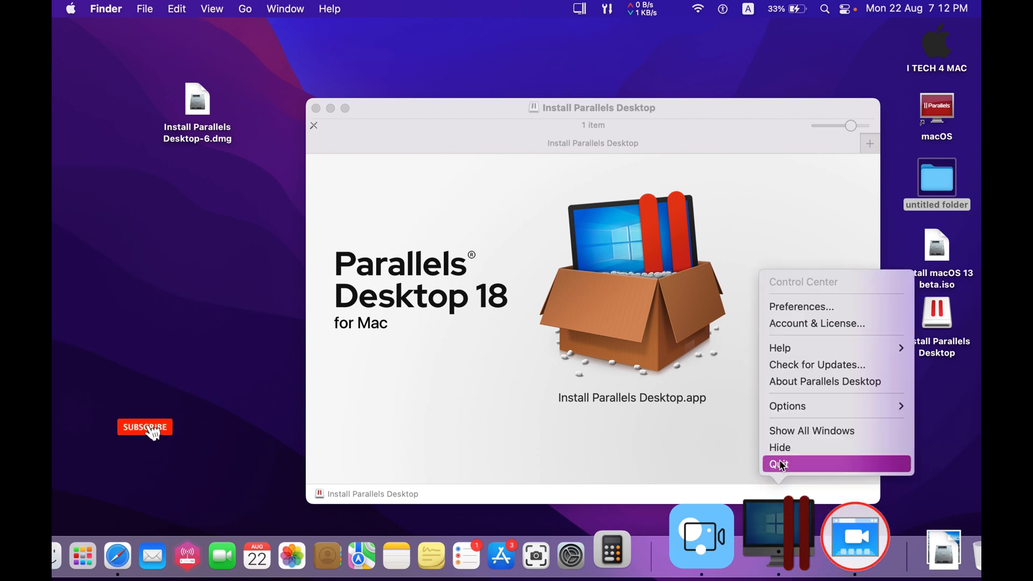
mouse_move(773, 347)
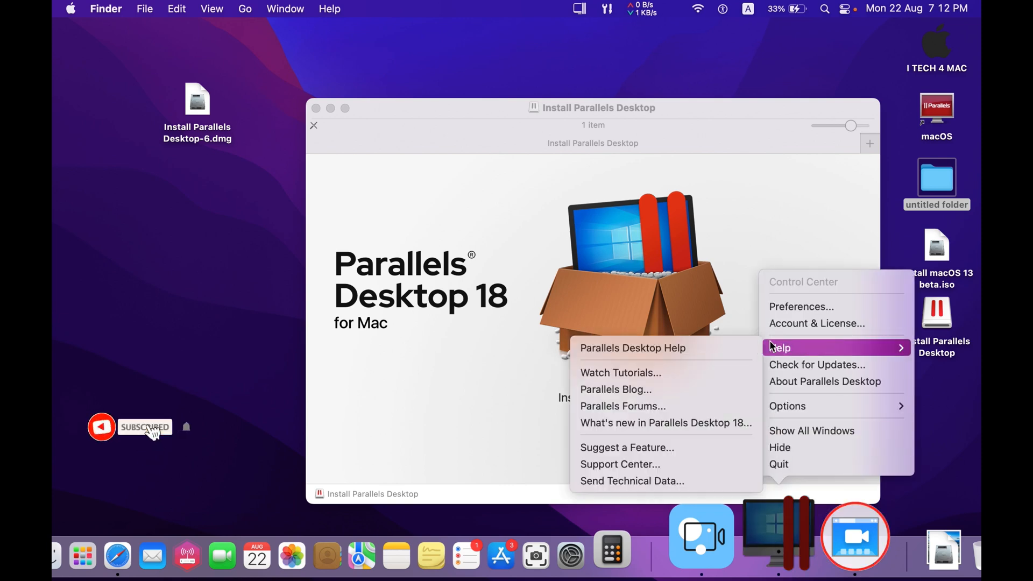
click(334, 110)
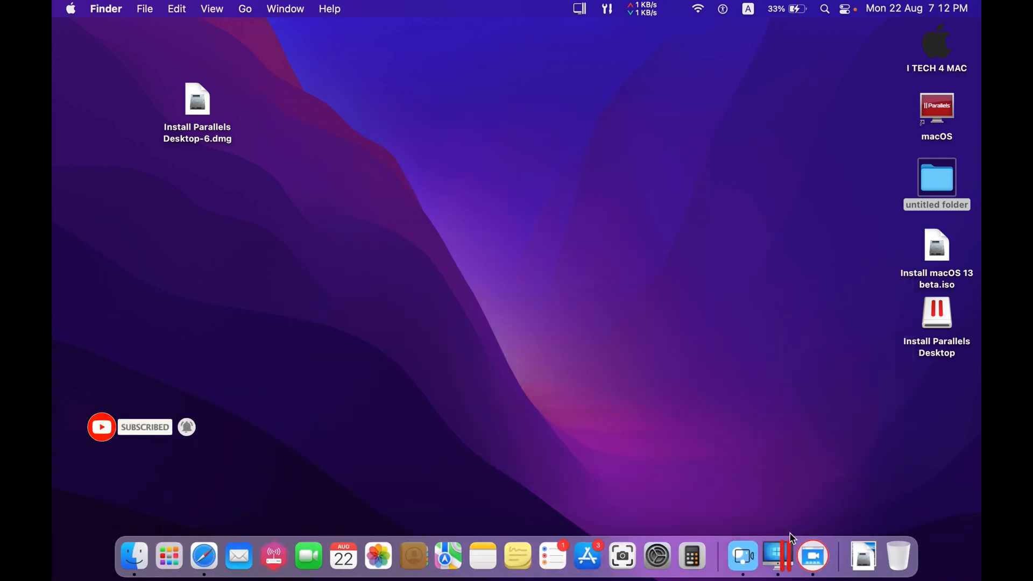
click(789, 548)
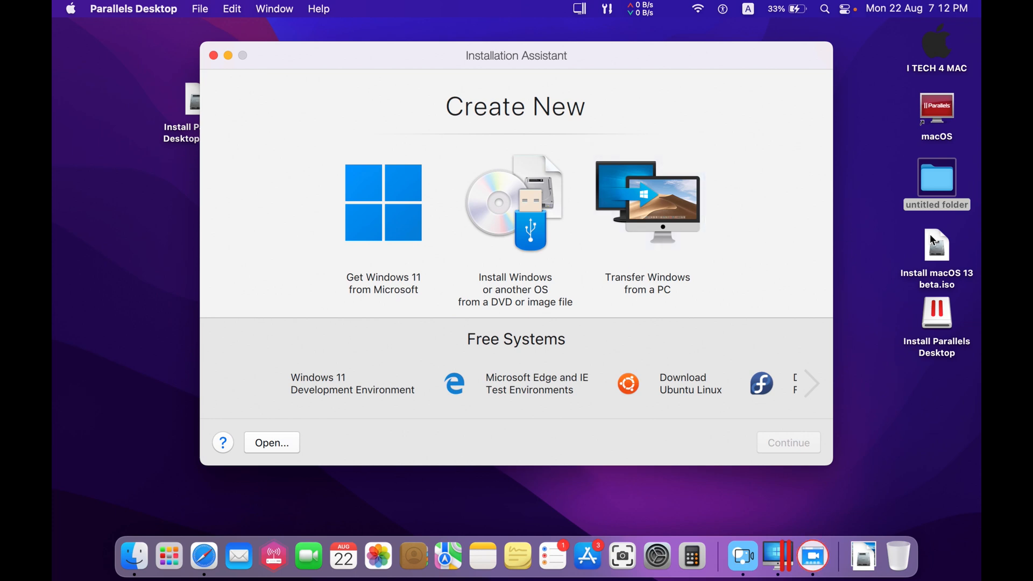
Choose installation from a DVD or image file and manually supply Install macOS 13 beta.iso from the desktop as the image file
click(939, 254)
drag(941, 254, 515, 208)
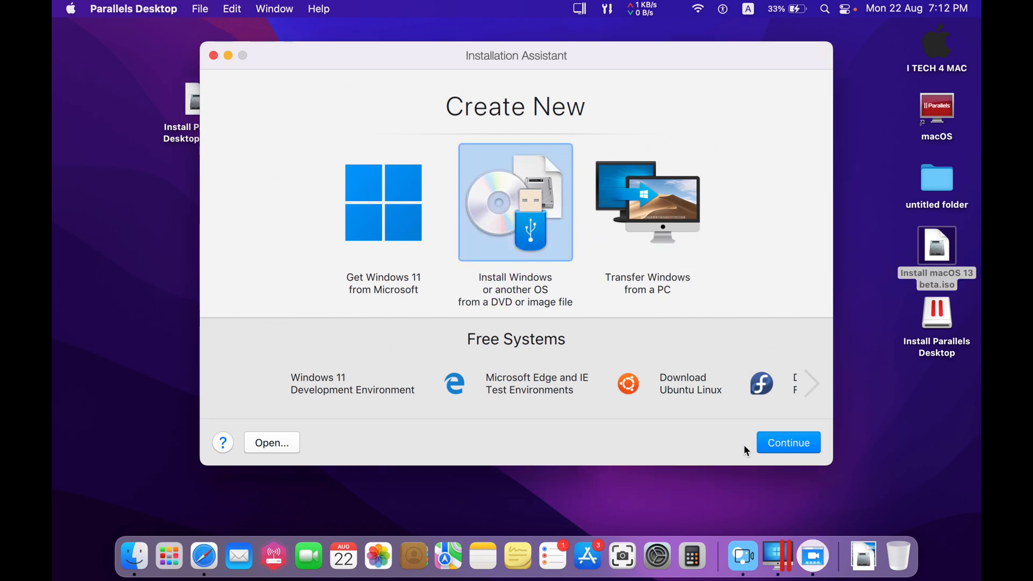
click(780, 444)
click(522, 397)
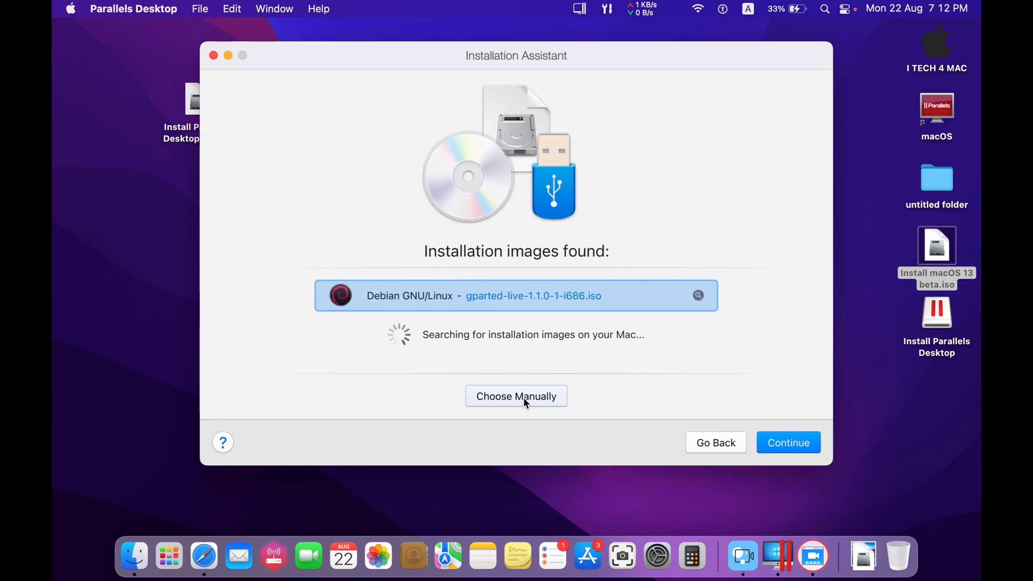
drag(936, 247, 505, 149)
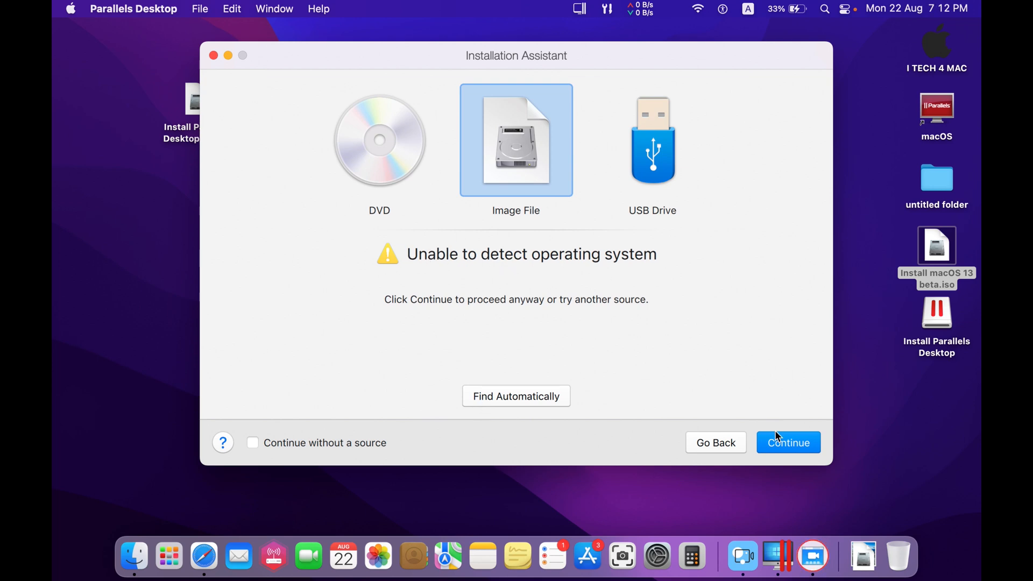
Proceed with the selected image file and specify macOS as its operating system
click(785, 444)
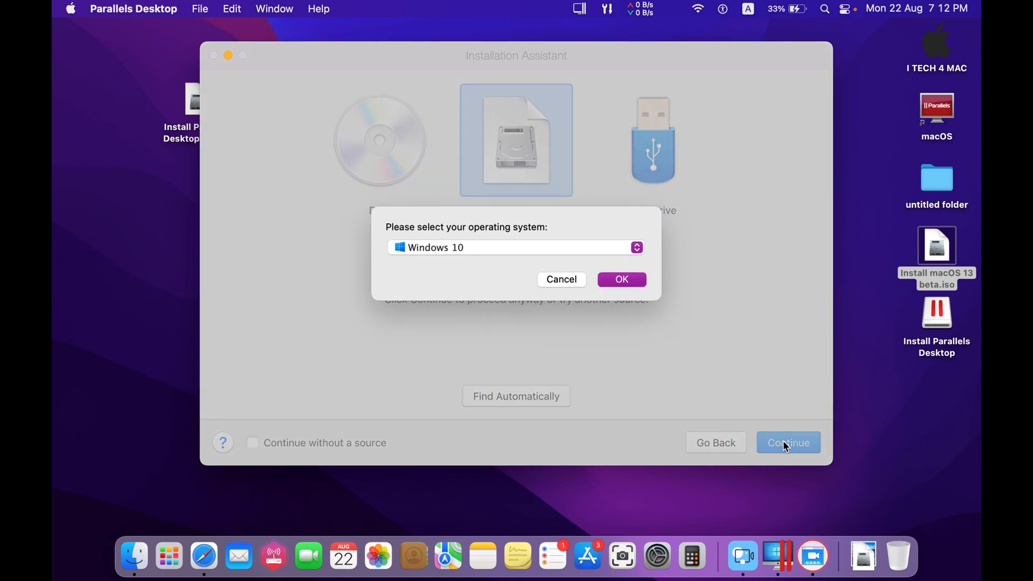
click(606, 246)
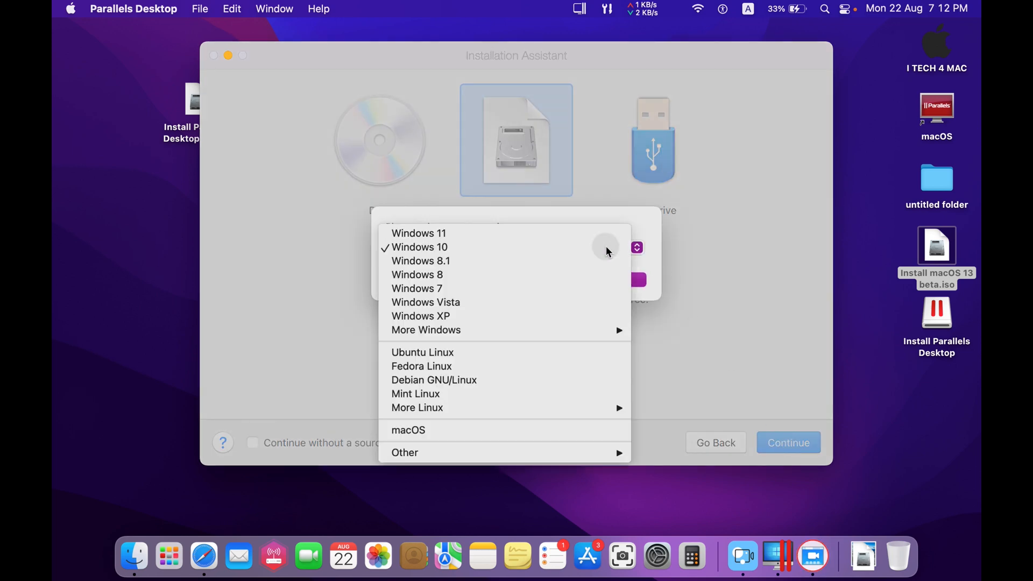
click(566, 429)
click(627, 283)
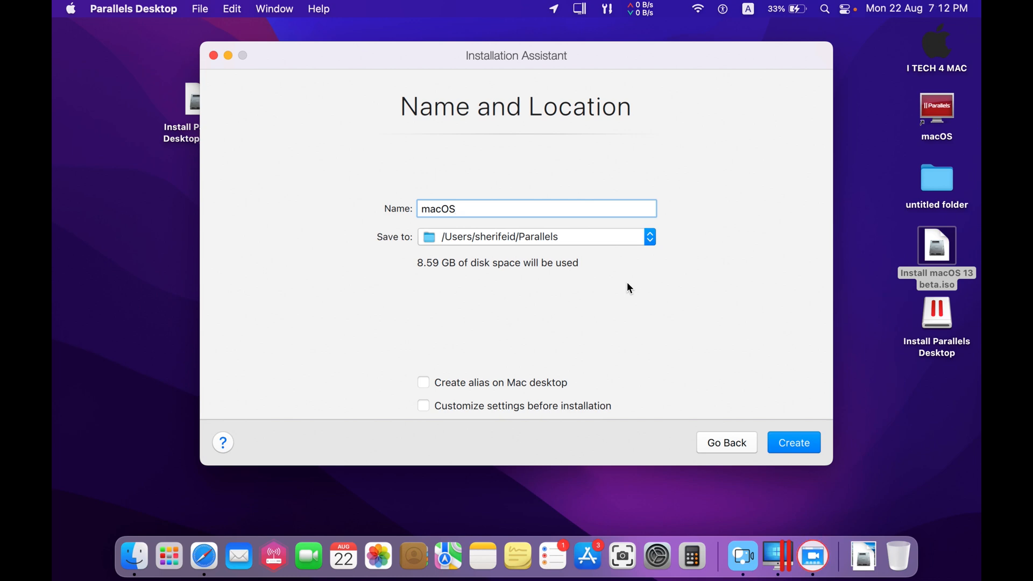
Name the virtual machine macOS13, enable the Mac desktop alias and customizing settings before installation, and create it
text(3)
click(540, 407)
click(546, 381)
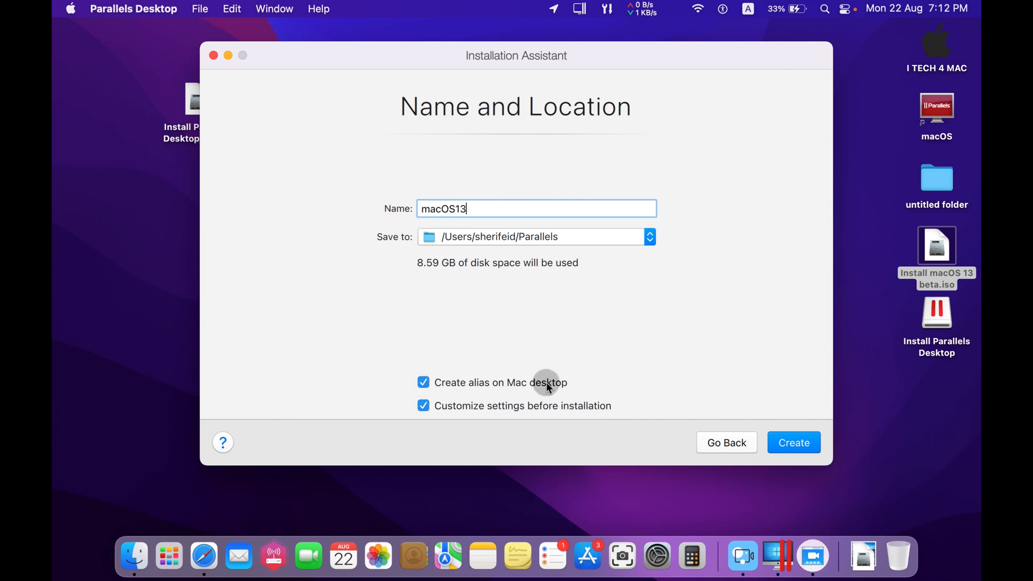
click(789, 439)
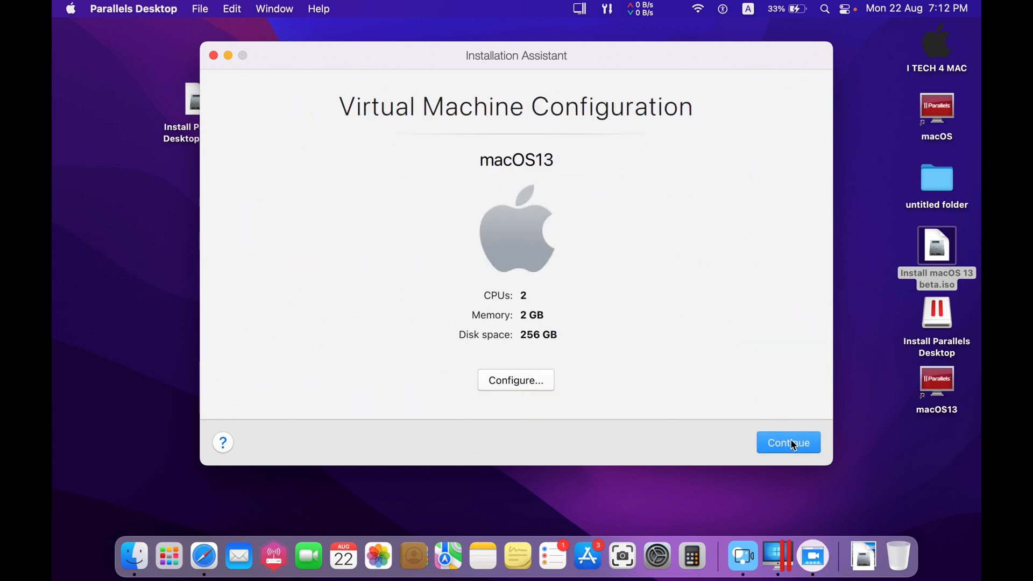
Open the macOS13 configuration and review its option pages, from Startup and Shutdown and Optimization to Travel Mode and More Options
click(354, 134)
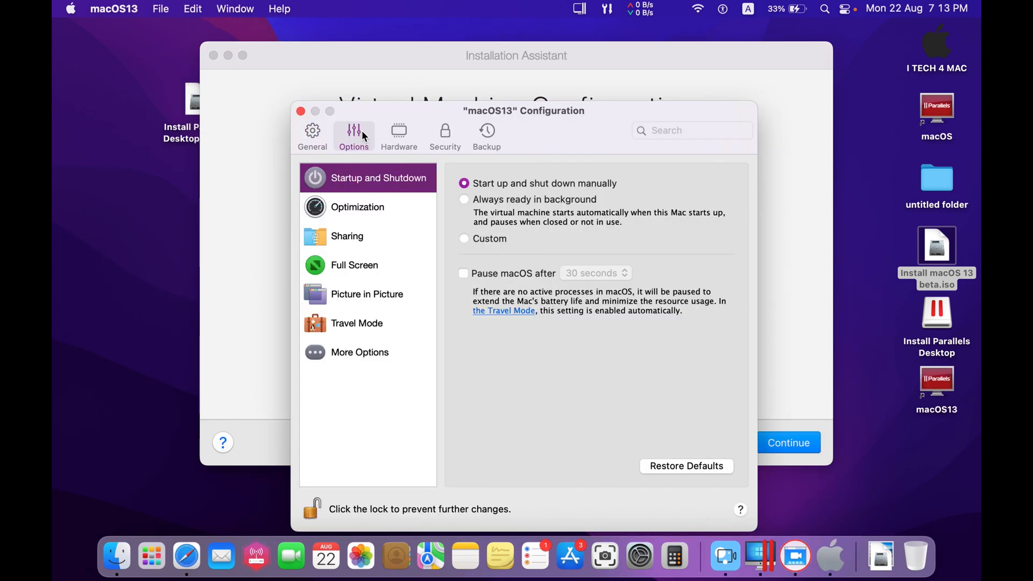
drag(393, 105, 396, 50)
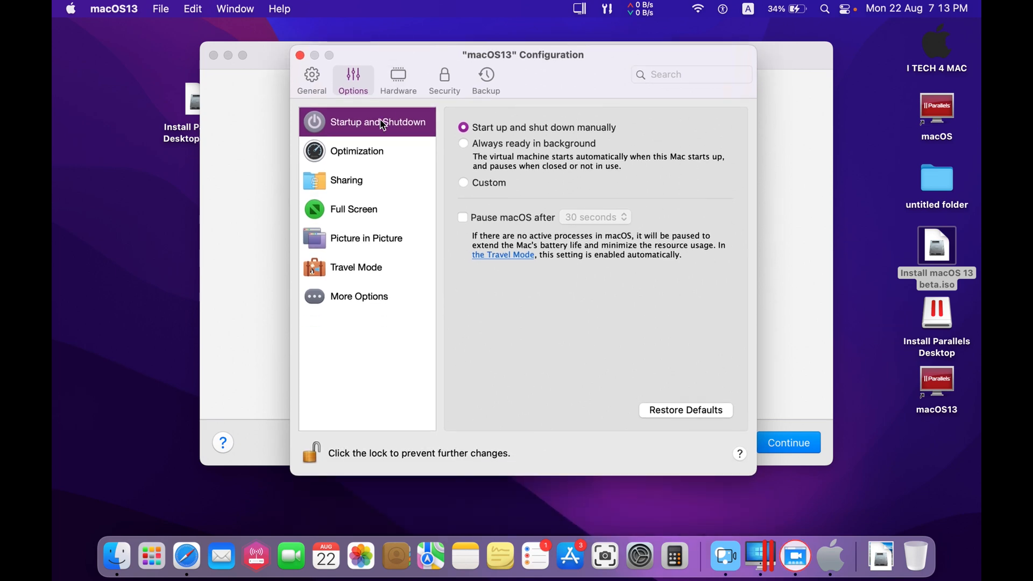
click(373, 154)
click(373, 188)
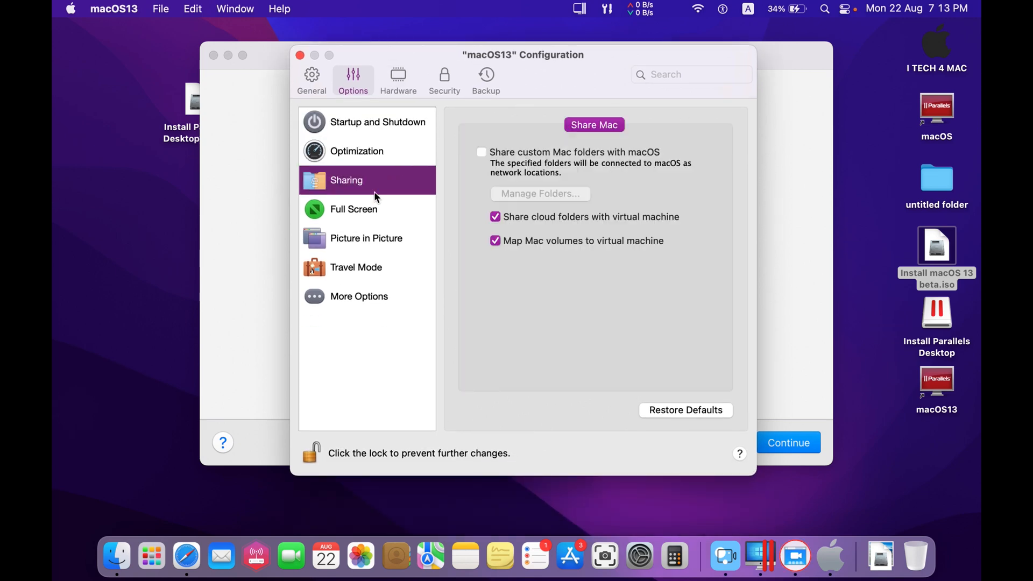
click(378, 217)
click(377, 241)
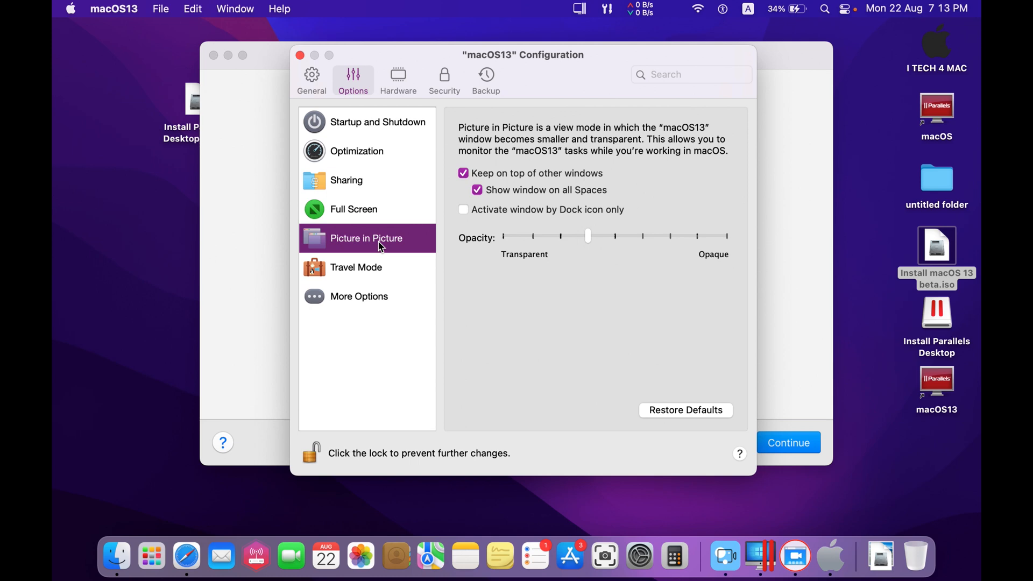
click(378, 272)
click(378, 297)
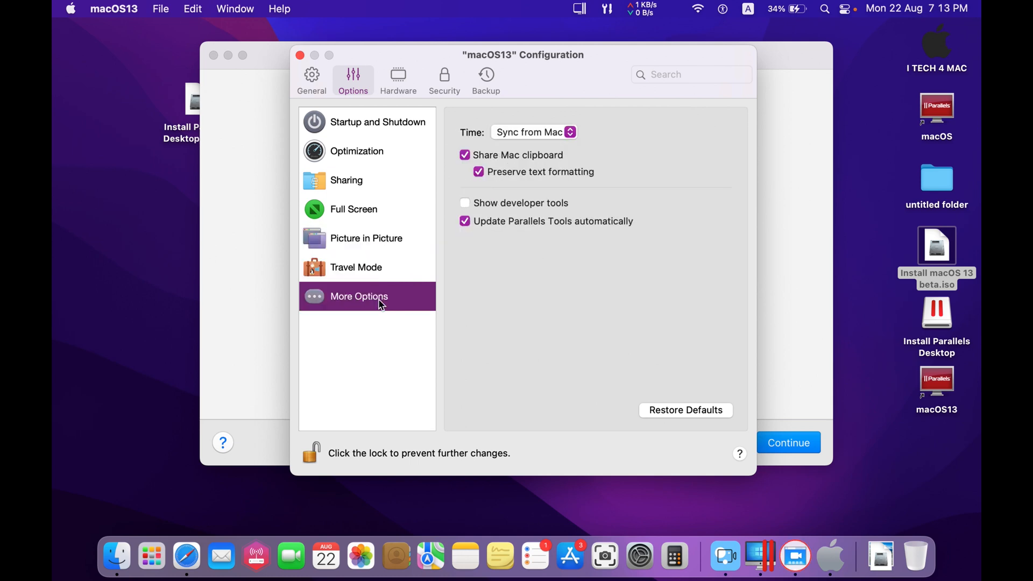
Raise the virtual machine's memory to 4 GB in its hardware configuration
click(404, 91)
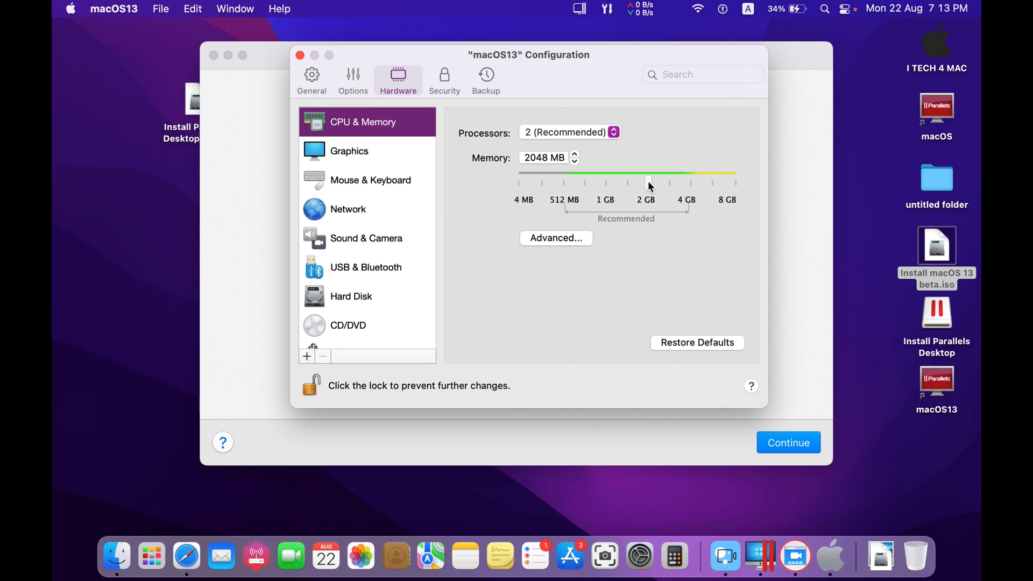
drag(648, 183, 688, 184)
click(410, 158)
click(406, 131)
Review the remaining hardware settings from Graphics, Mouse & Keyboard and Network to Hard Disk and CD/DVD, and close the configuration
click(405, 146)
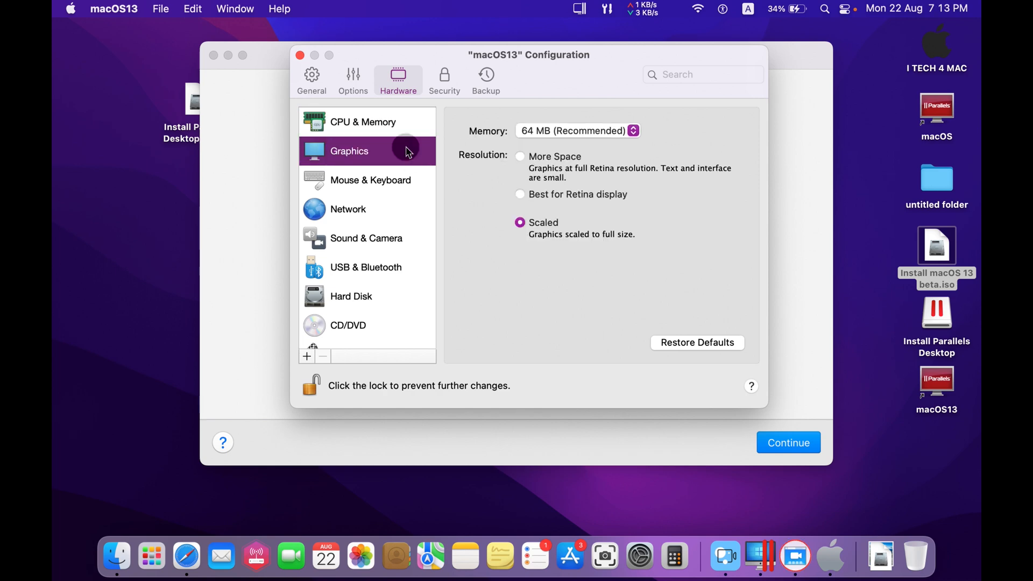
click(405, 183)
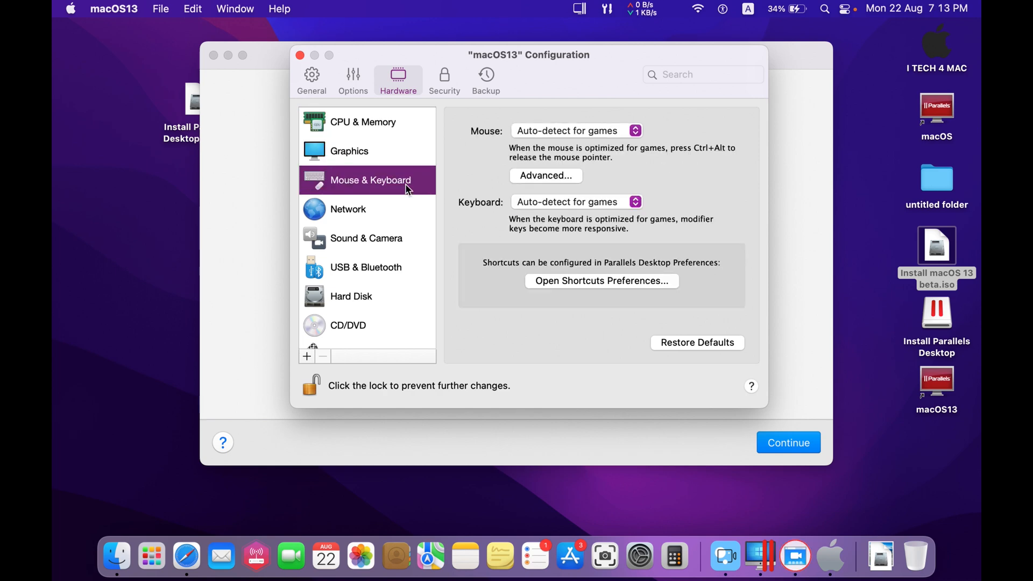
click(399, 214)
click(398, 238)
click(398, 267)
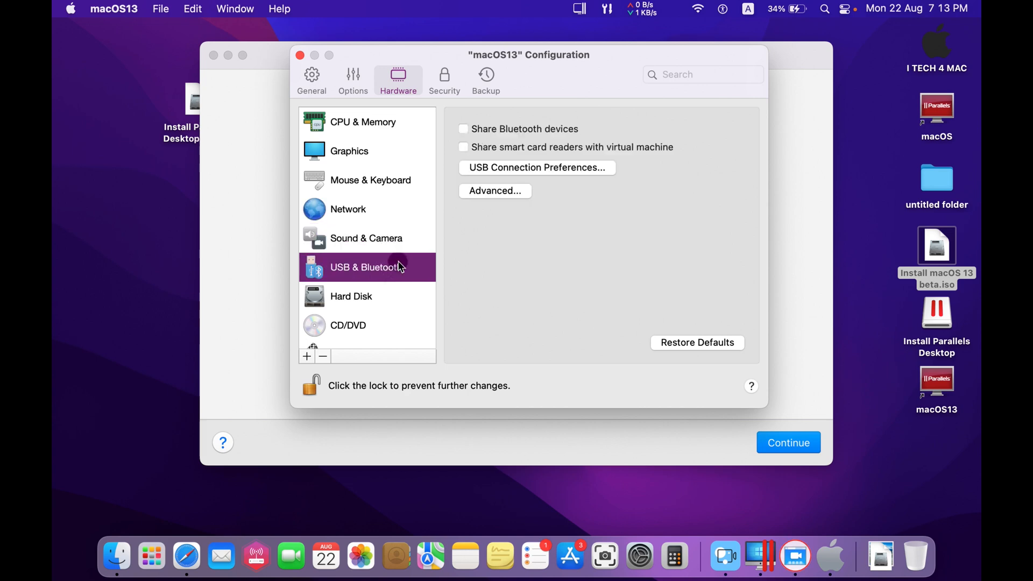
click(395, 295)
click(393, 329)
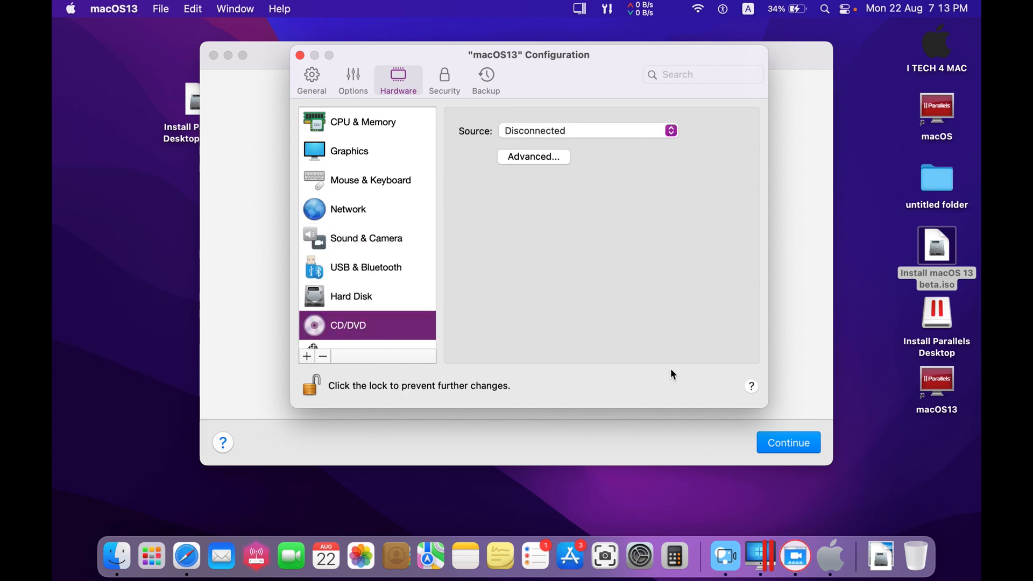
click(300, 55)
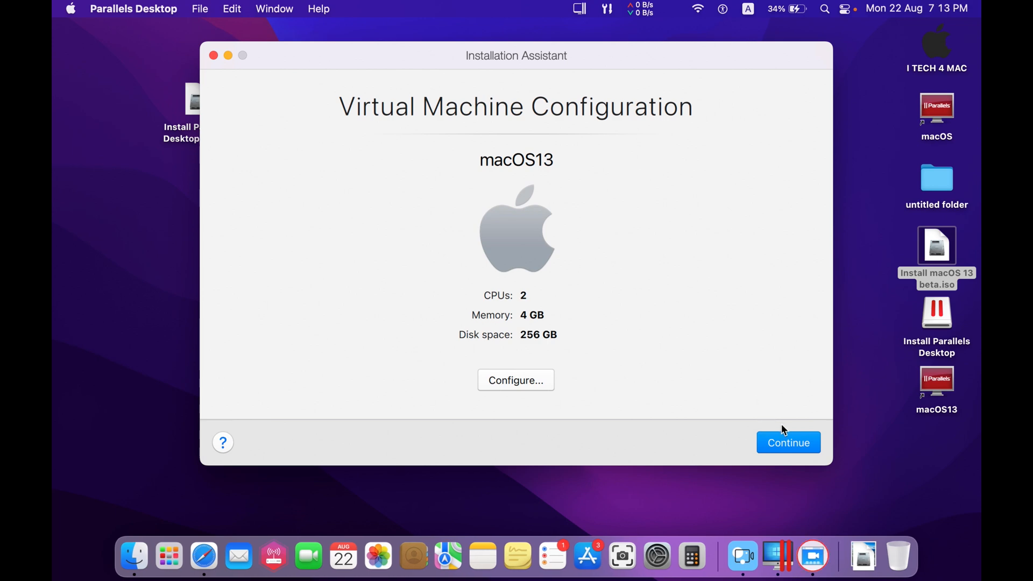
Start the macOS13 virtual machine, answer the accessibility access request with opening System Preferences, and reposition the virtual machine window
click(793, 446)
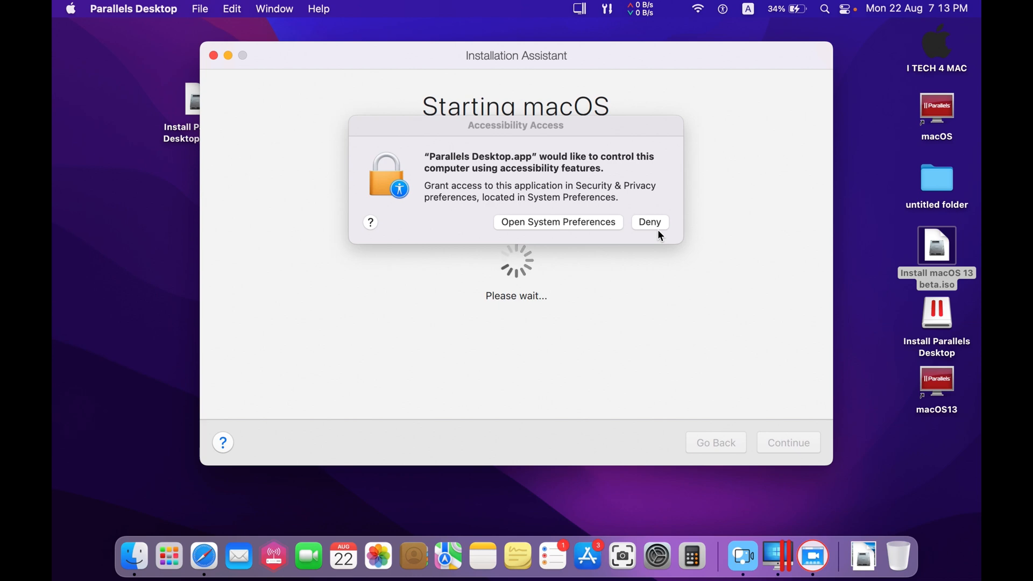
click(597, 223)
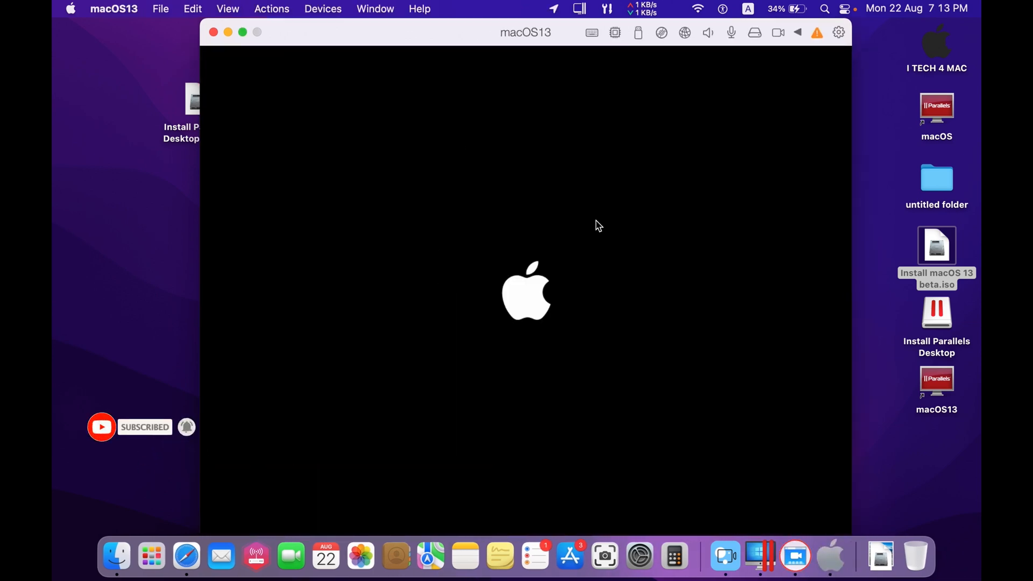
mouse_move(433, 39)
mouse_down()
mouse_move(422, 30)
mouse_move(432, 28)
mouse_up()
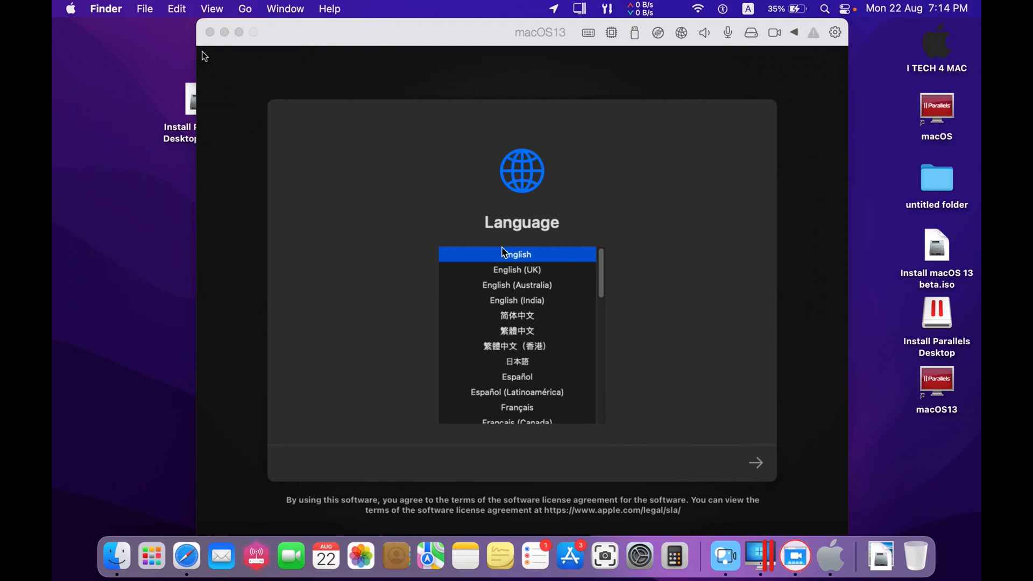
Accept English as the language in the virtual machine and launch Install macOS 13 beta from the recovery utilities
click(749, 460)
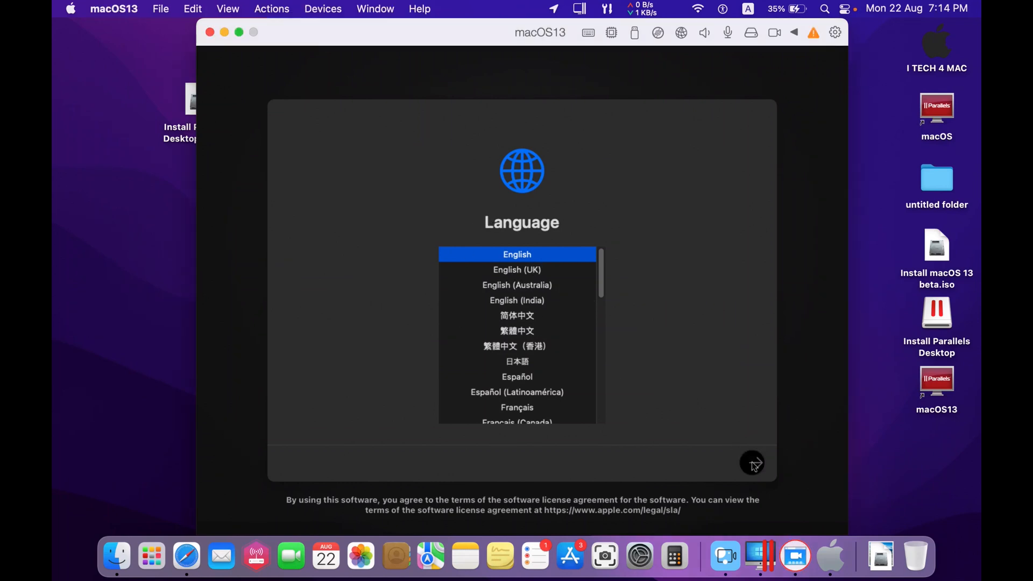
click(755, 464)
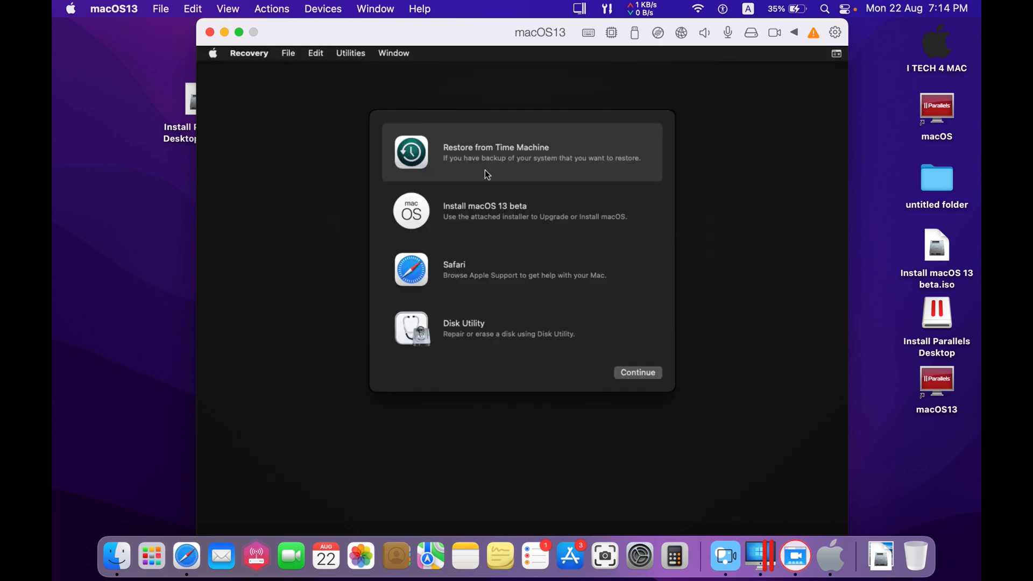
click(482, 217)
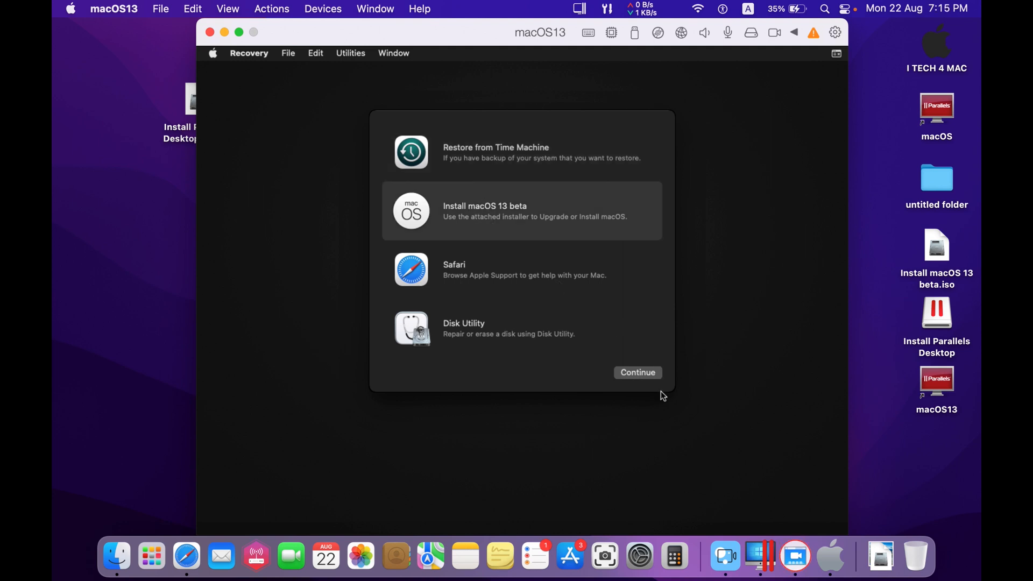
click(650, 377)
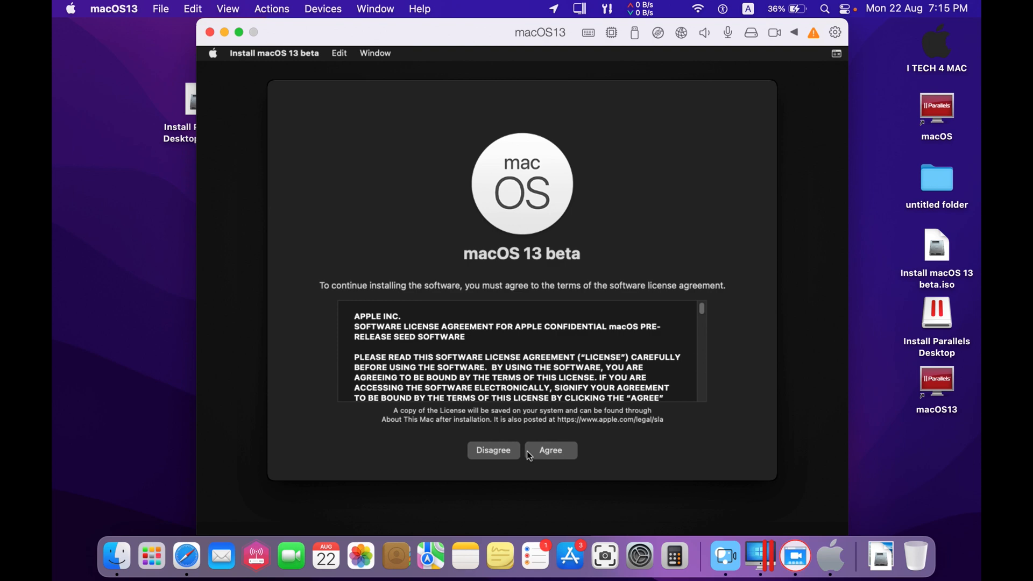
Agree to the software license terms and install macOS 13 beta on the Macintosh HD disk
click(546, 451)
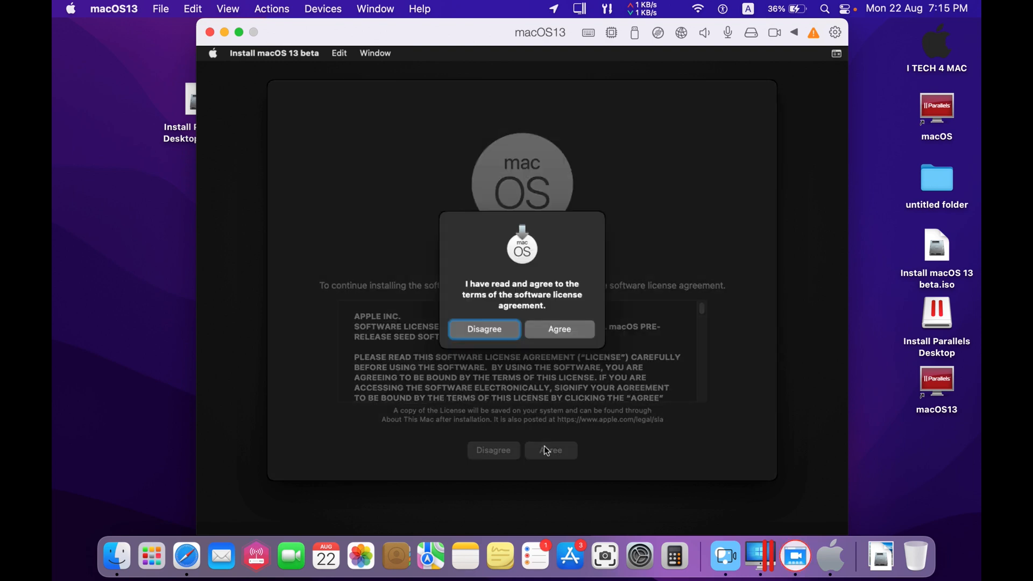
click(555, 329)
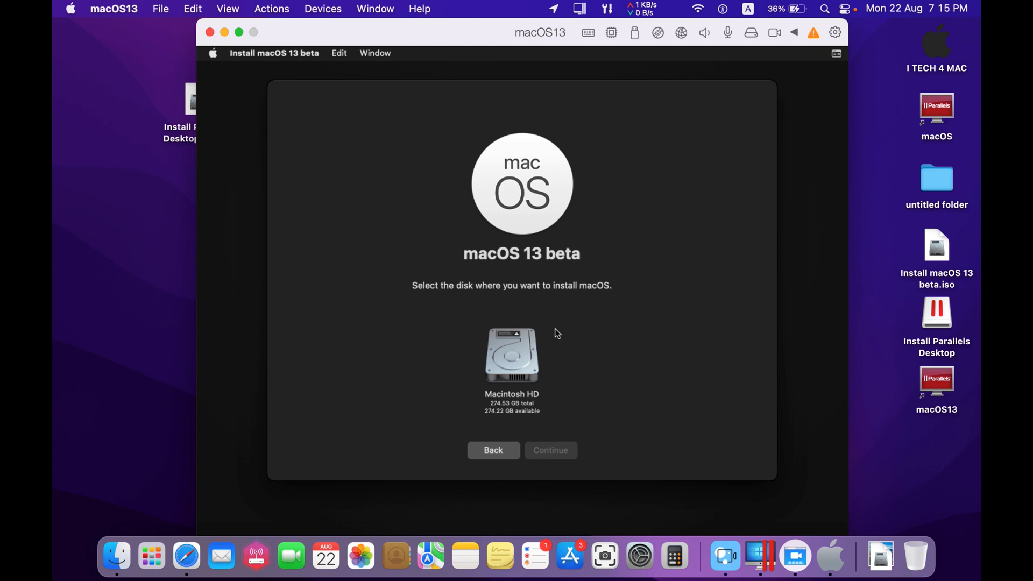
click(516, 359)
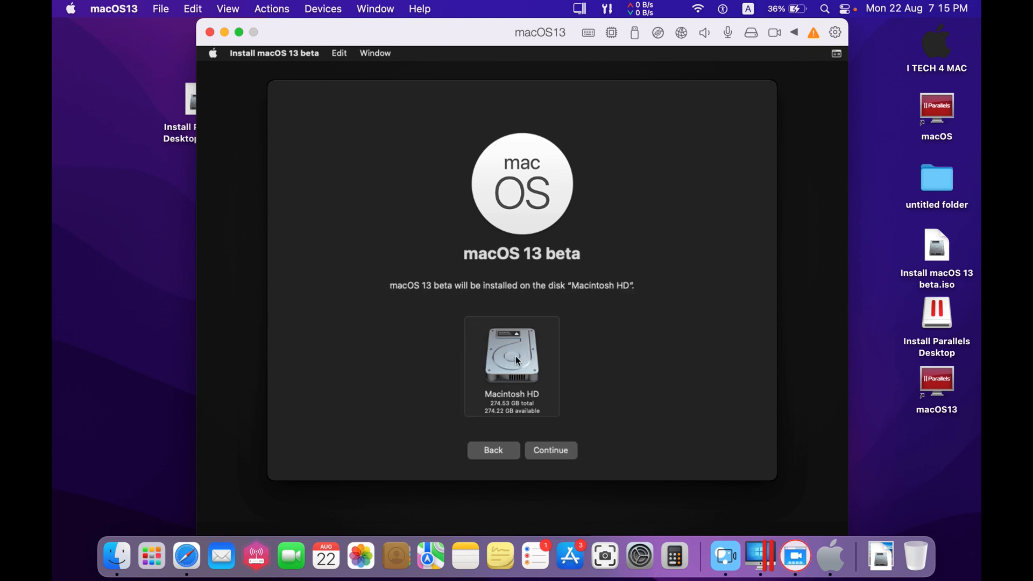
click(553, 453)
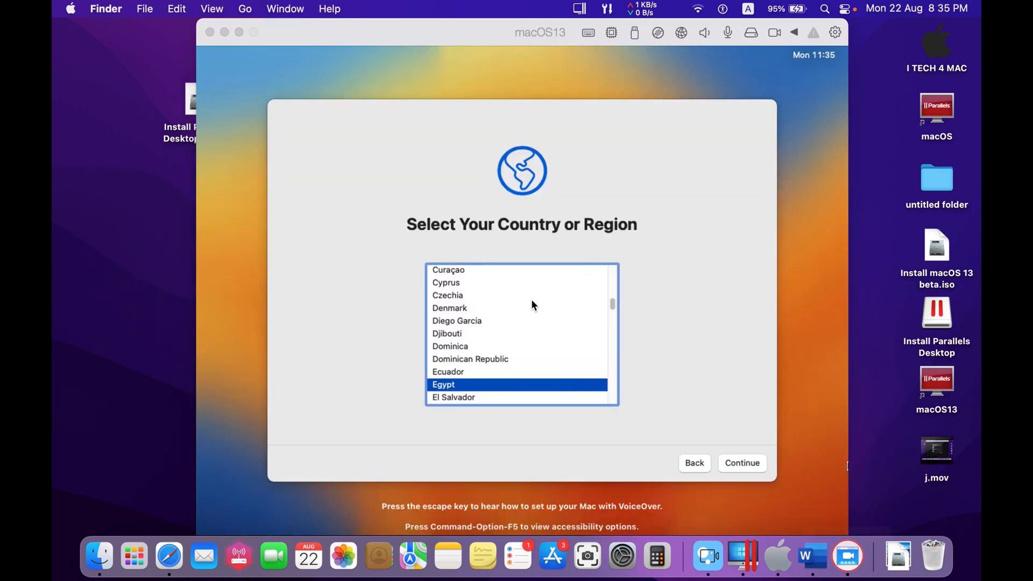
Proceed through the setup assistant with Egypt as the region and the suggested languages, skipping accessibility features and accepting the analytics notice
click(508, 160)
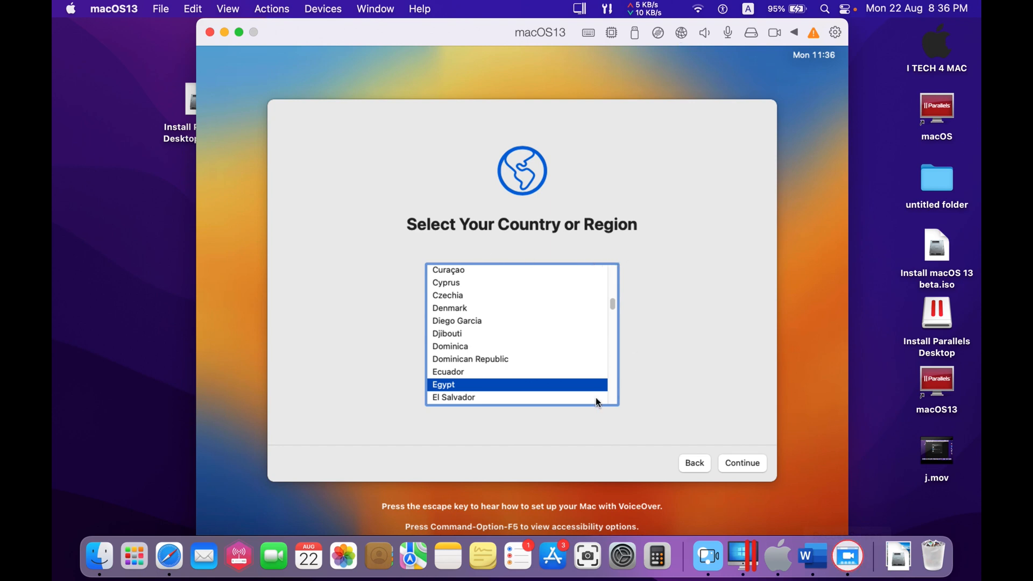
click(742, 466)
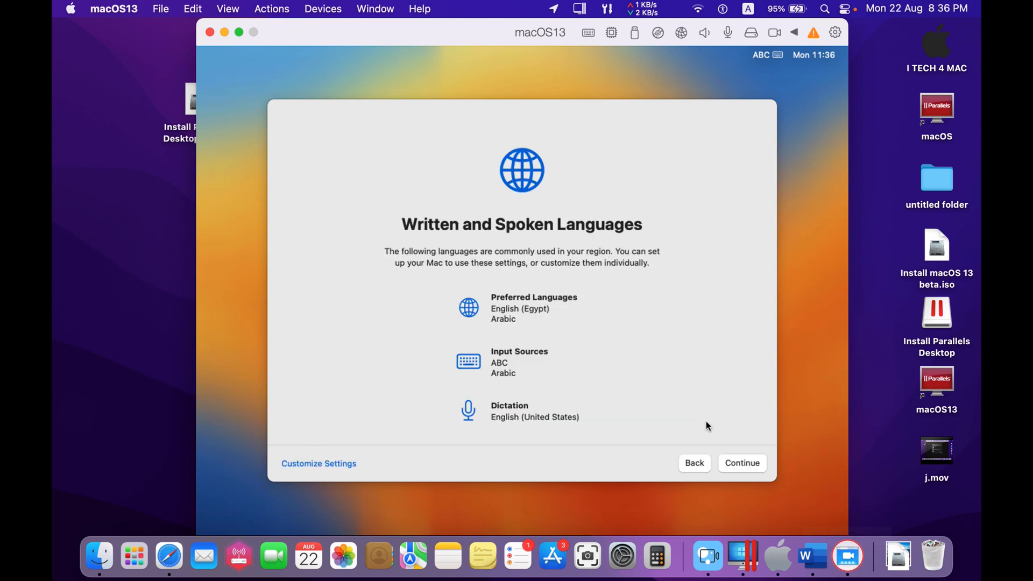
click(738, 456)
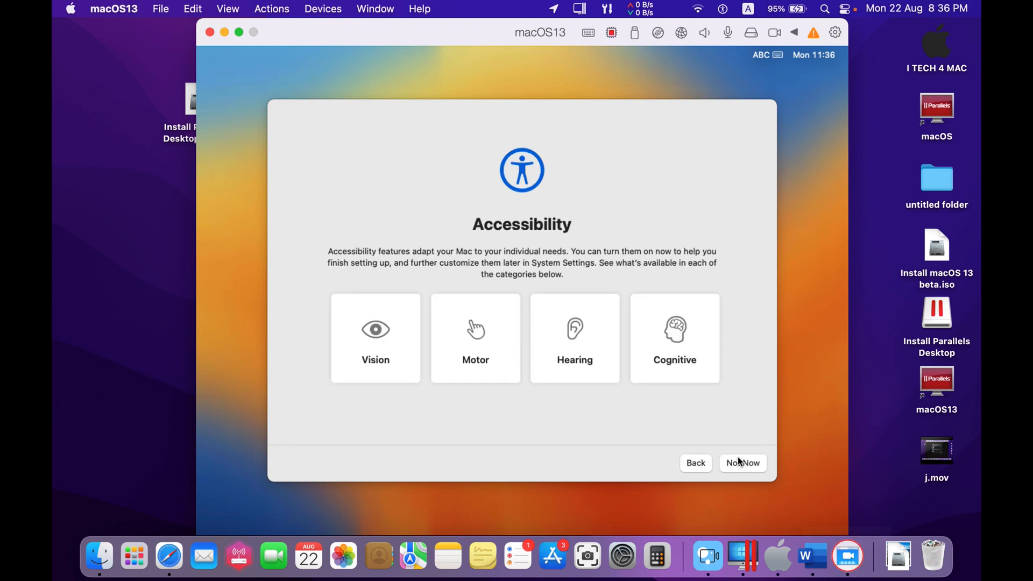
click(741, 462)
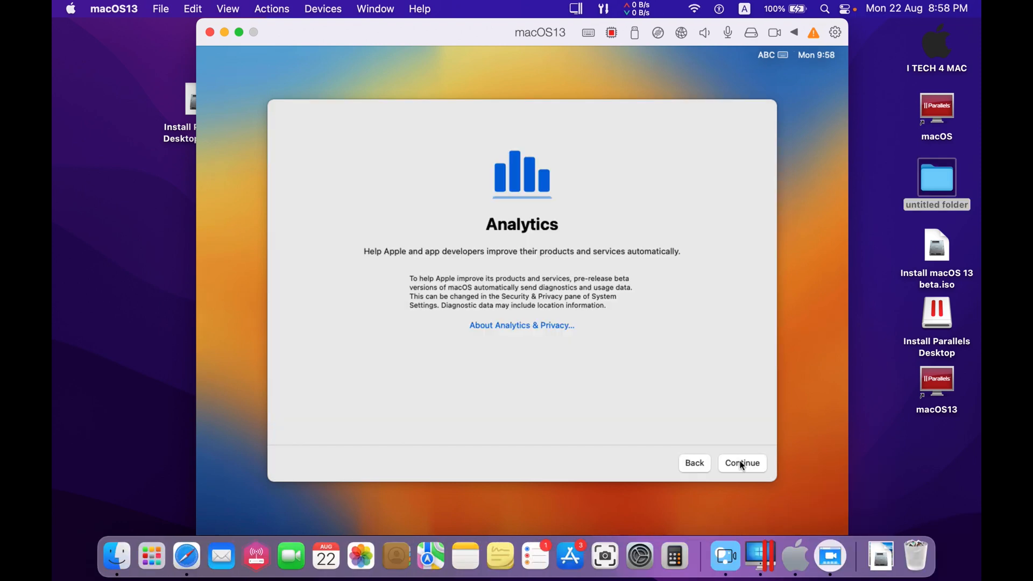
click(741, 464)
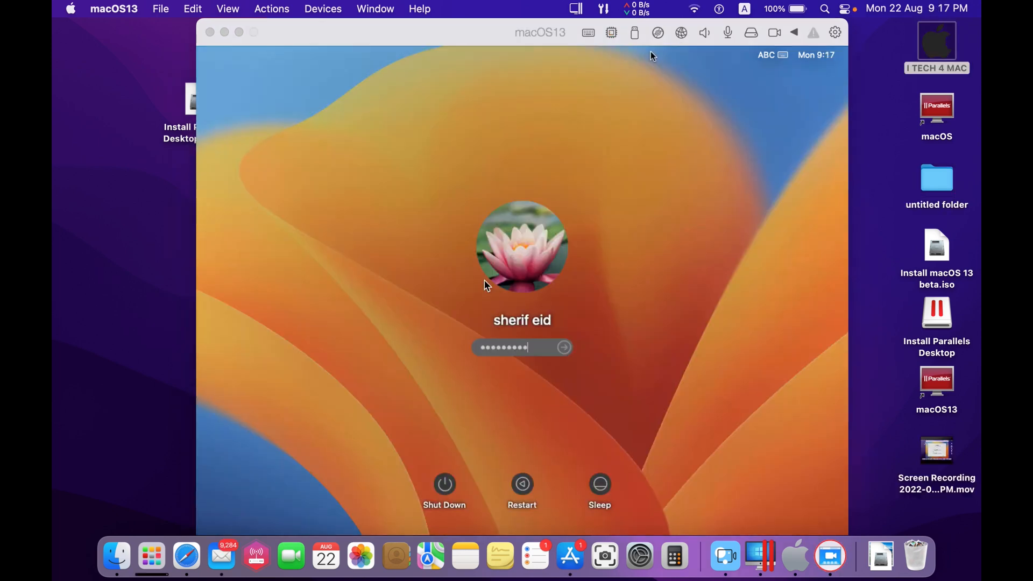
Log in to the virtual machine's user account with the account password and open the host's About This Mac information
click(571, 276)
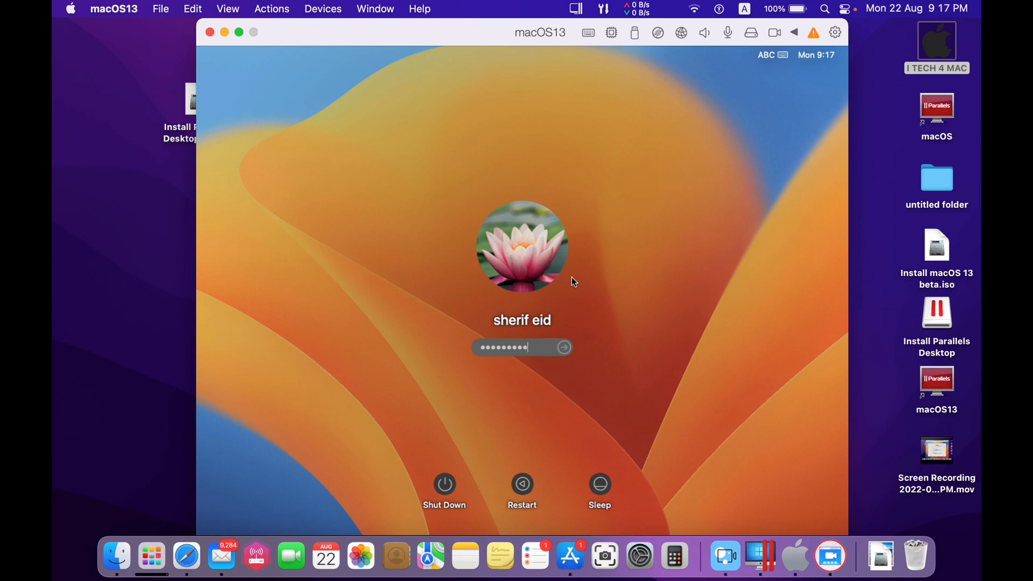
key(Return)
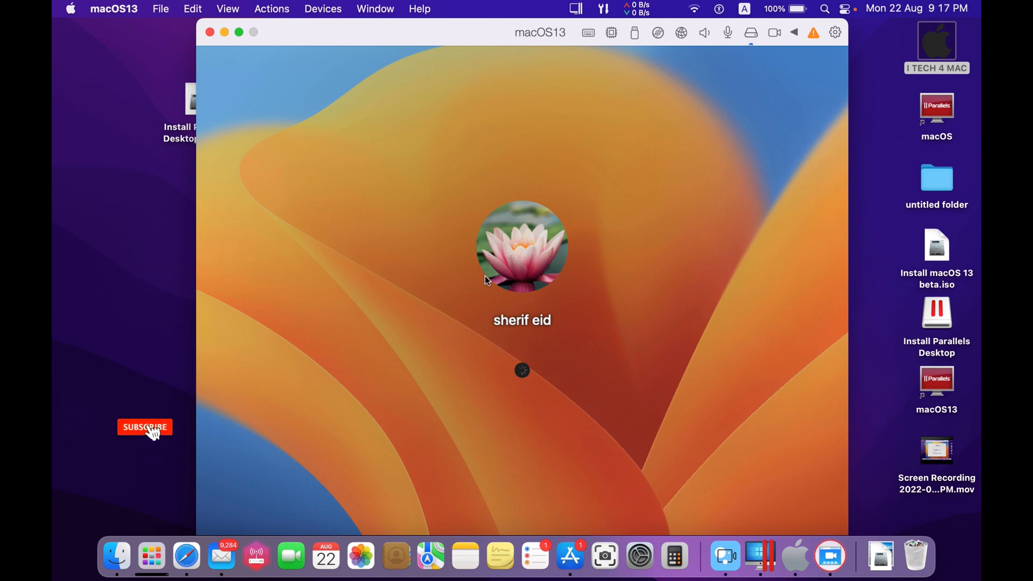
click(71, 8)
click(86, 30)
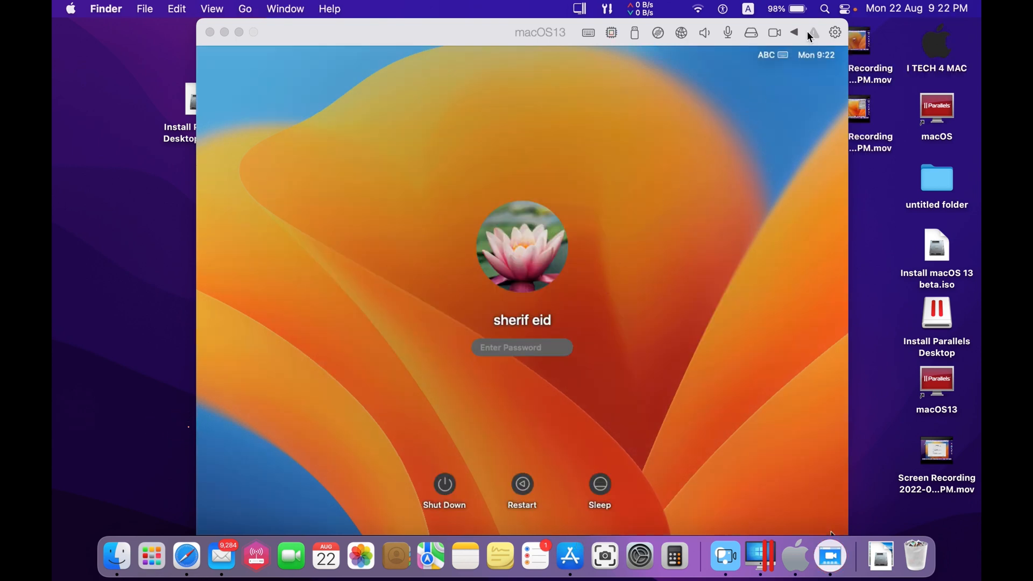
Start the Parallels Tools installation by connecting its installation CD to the macOS13 virtual machine
click(810, 37)
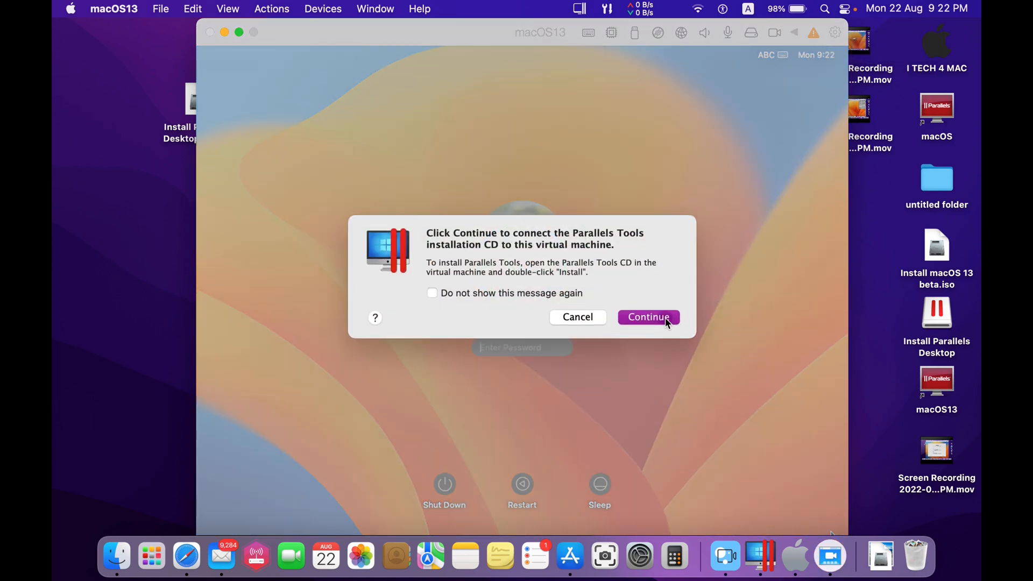
click(665, 317)
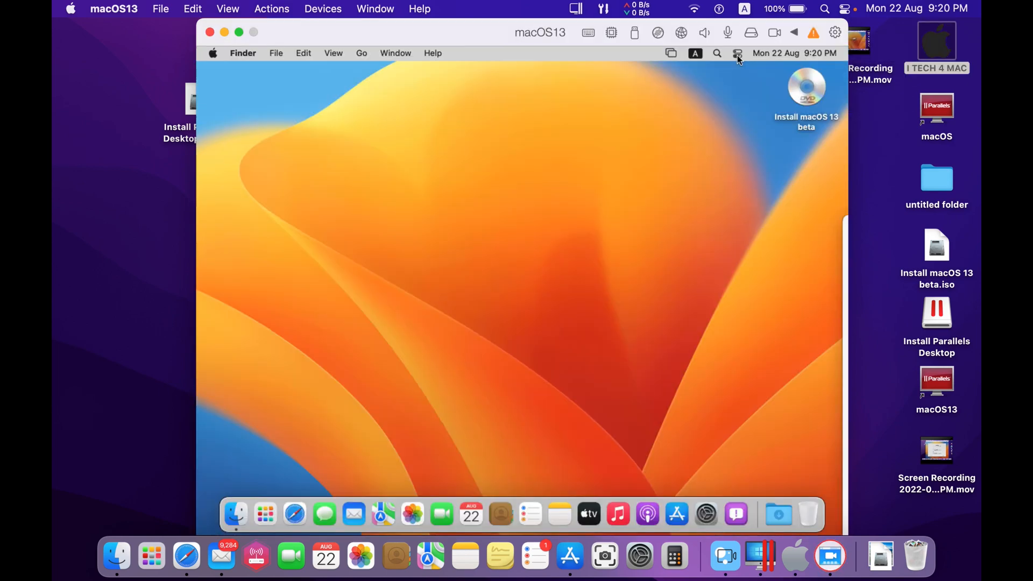
Turn on Stage Manager in the virtual machine, and view the installed apps in Launchpad before returning to the desktop
click(737, 54)
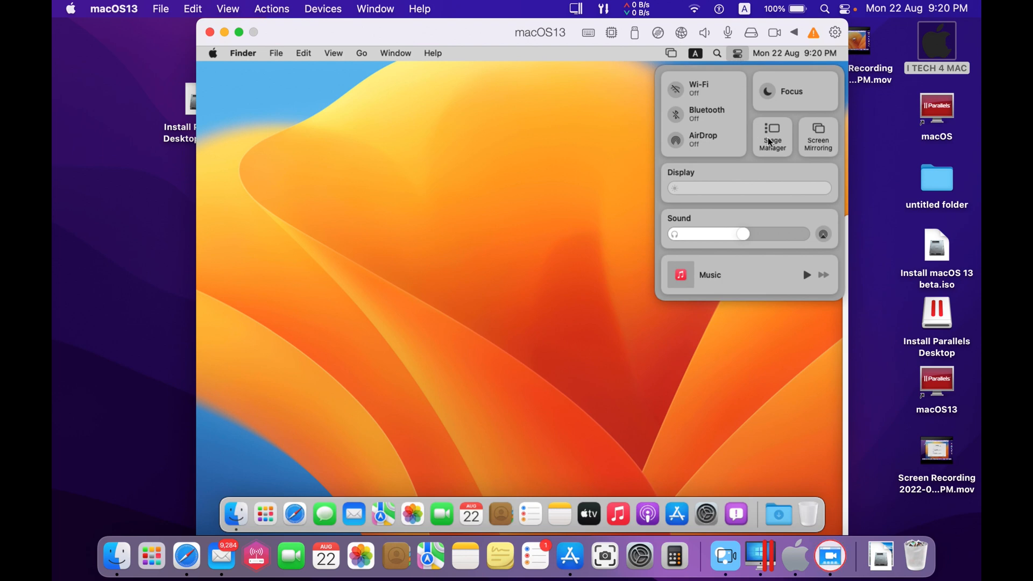
click(781, 145)
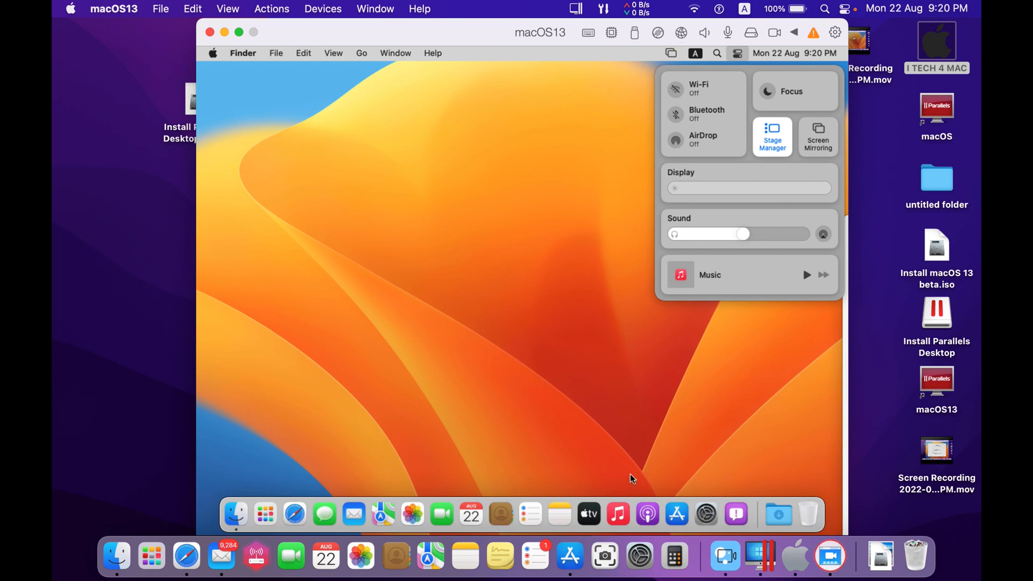
click(275, 510)
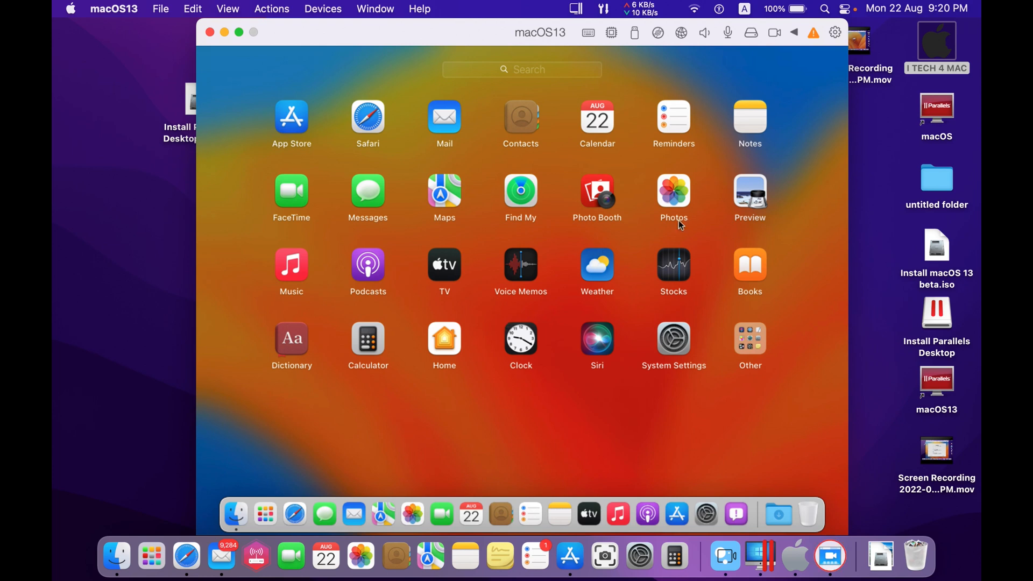
click(640, 233)
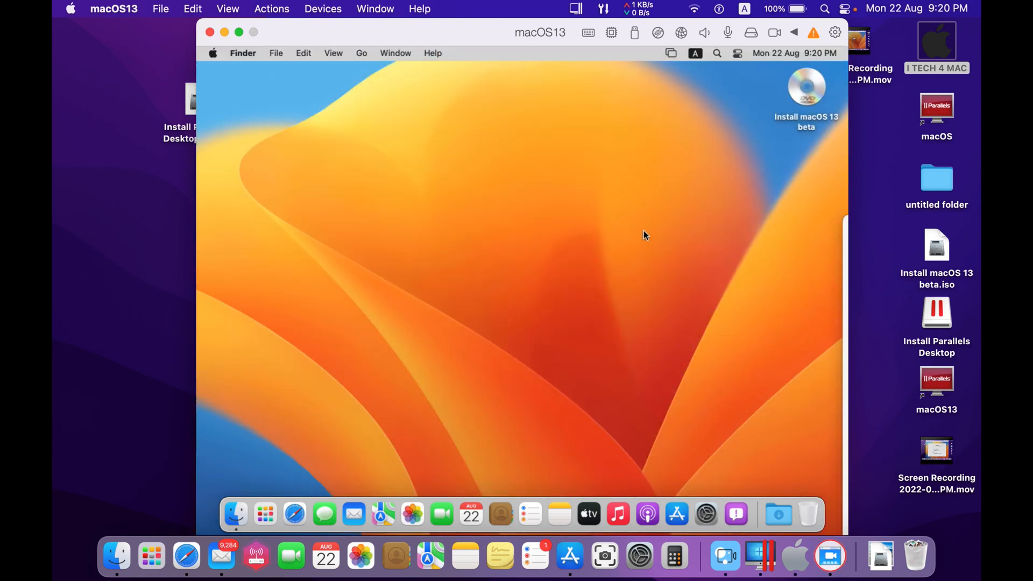